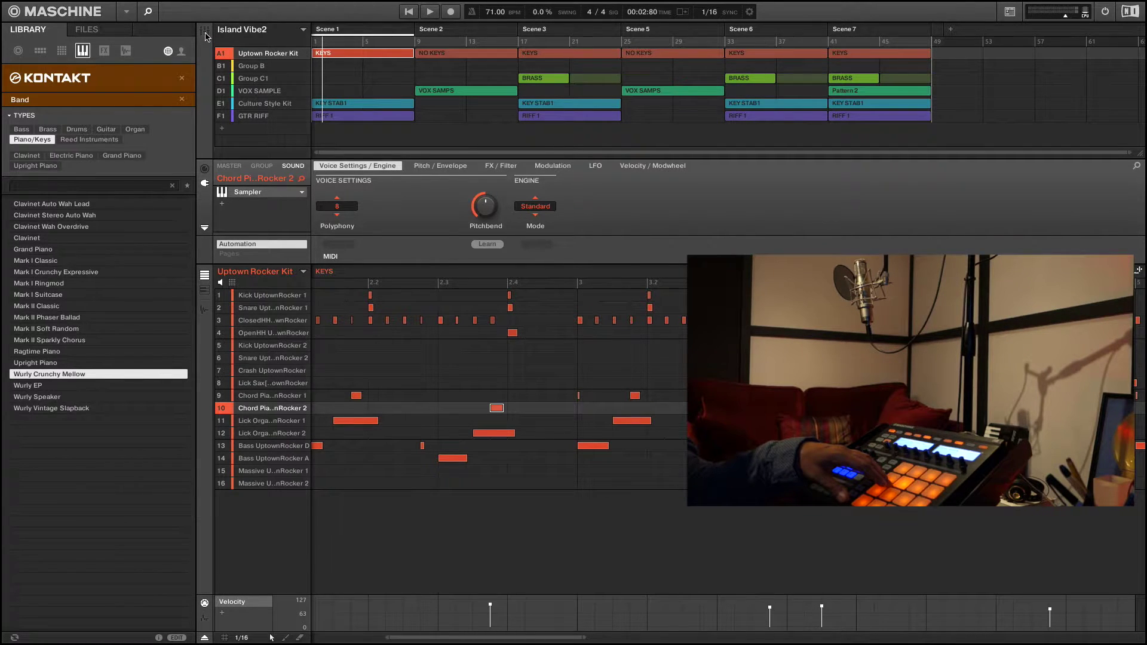
# Switch to the Mixer view to show the Uptown Rocker Kit's sound channels.
pyautogui.click(205, 33)
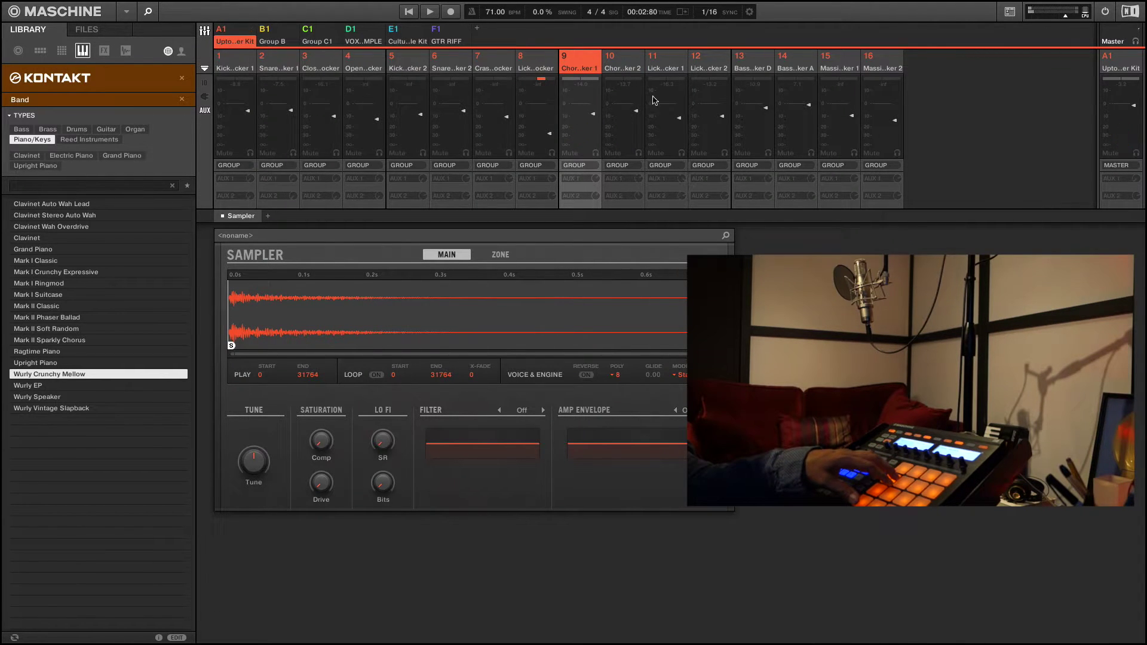
pyautogui.click(617, 74)
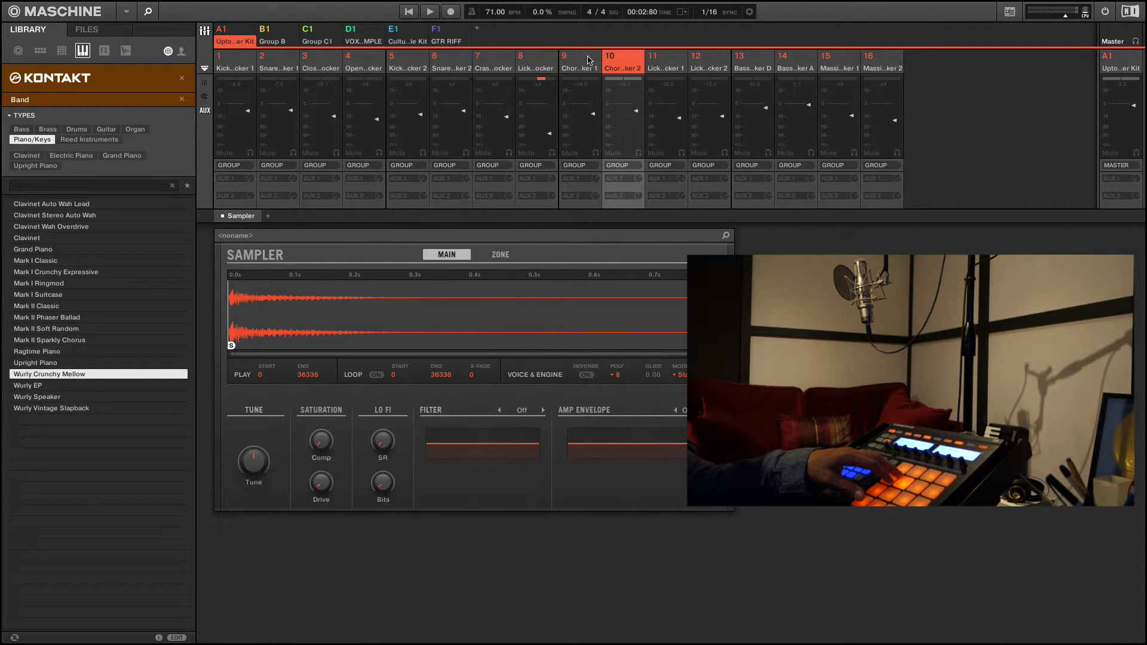
pyautogui.click(588, 61)
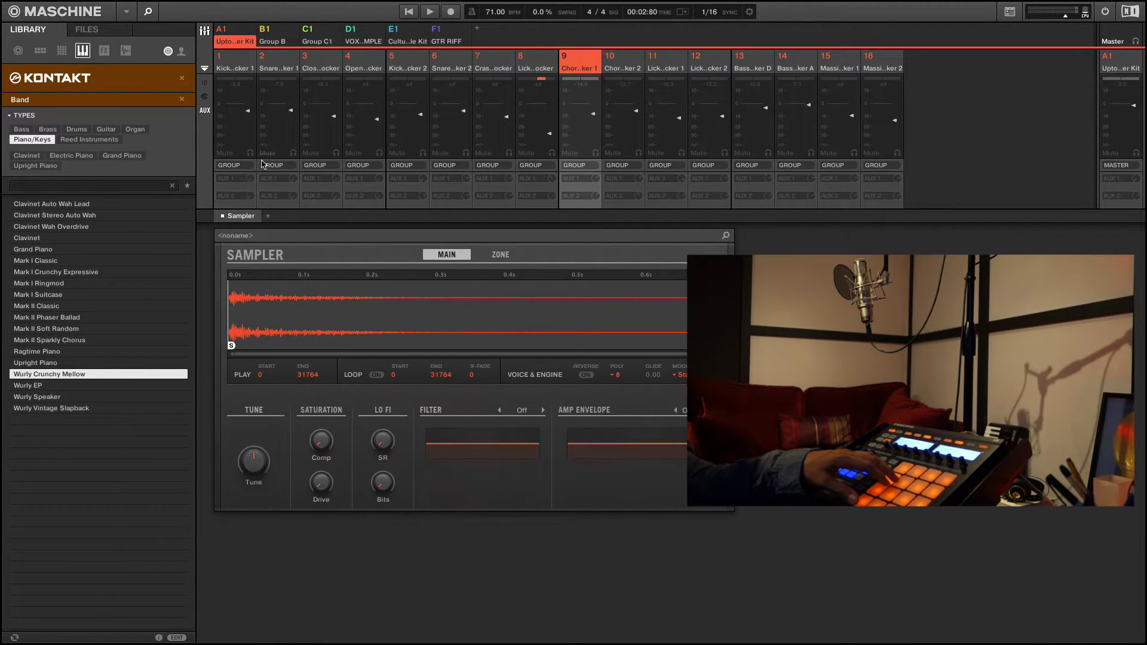
pyautogui.click(308, 178)
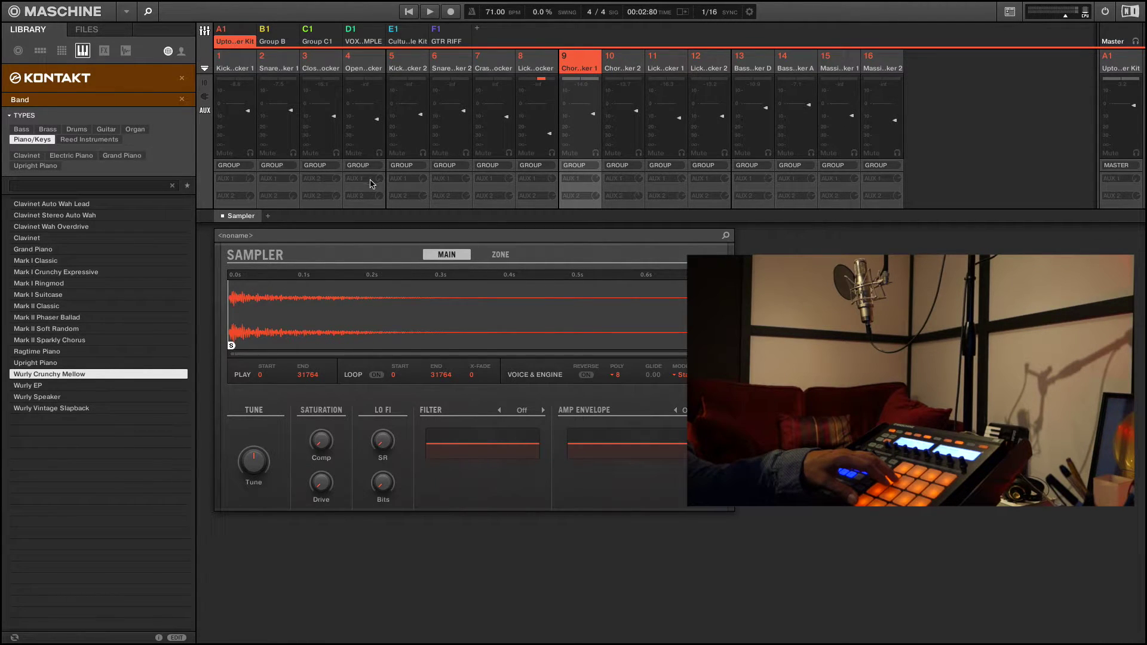
pyautogui.click(335, 179)
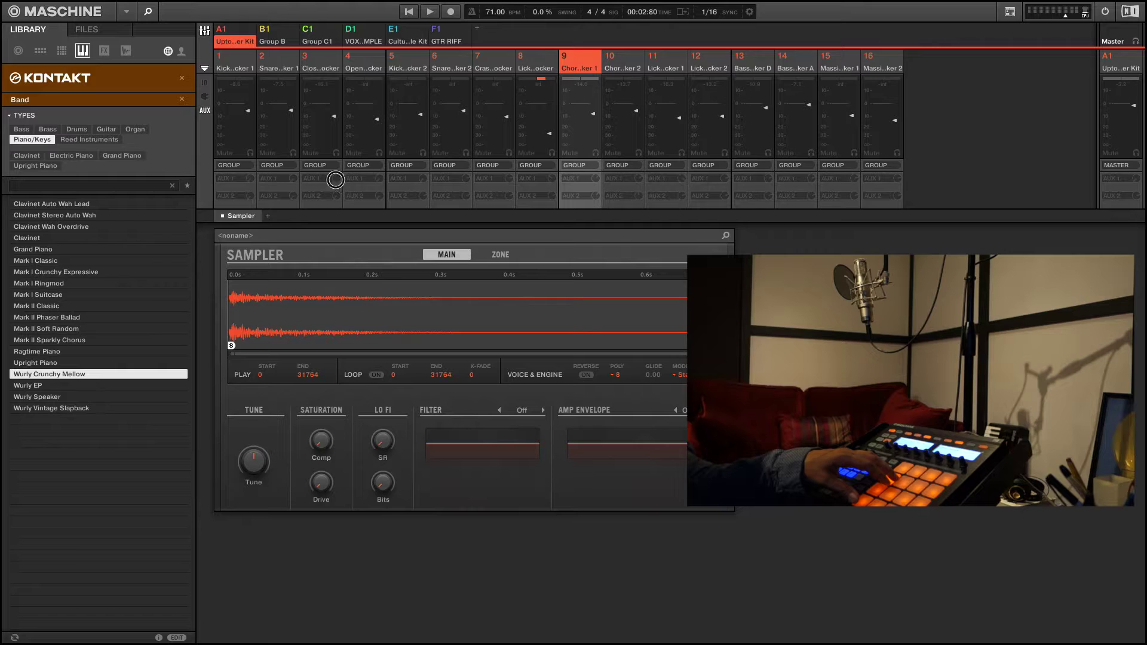
pyautogui.click(204, 112)
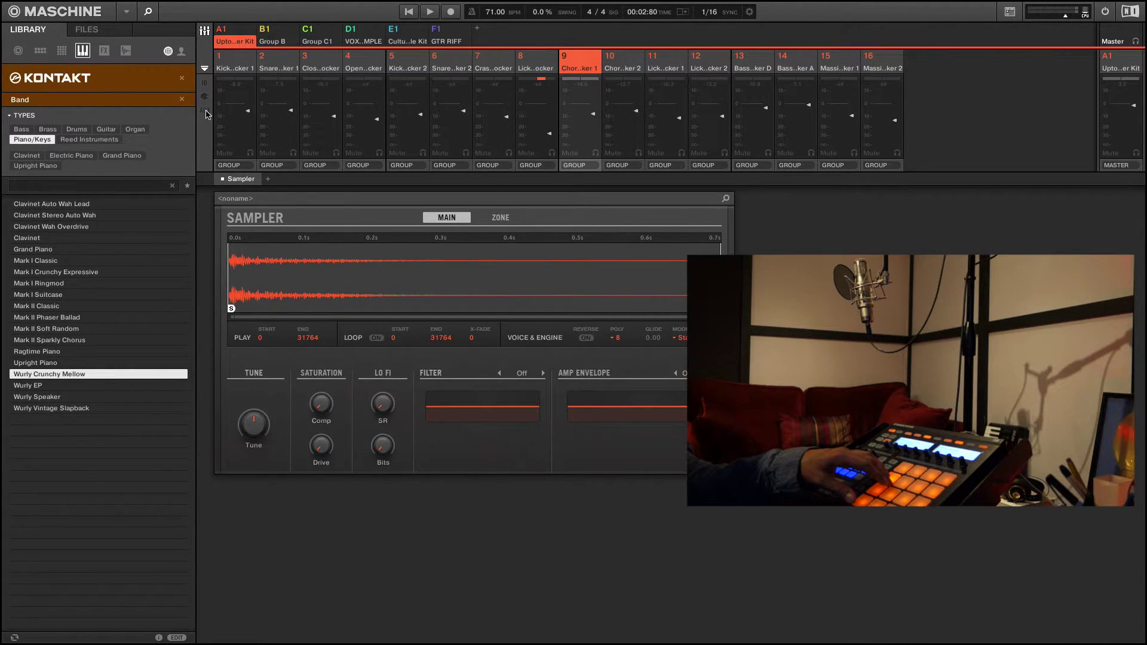
pyautogui.click(205, 111)
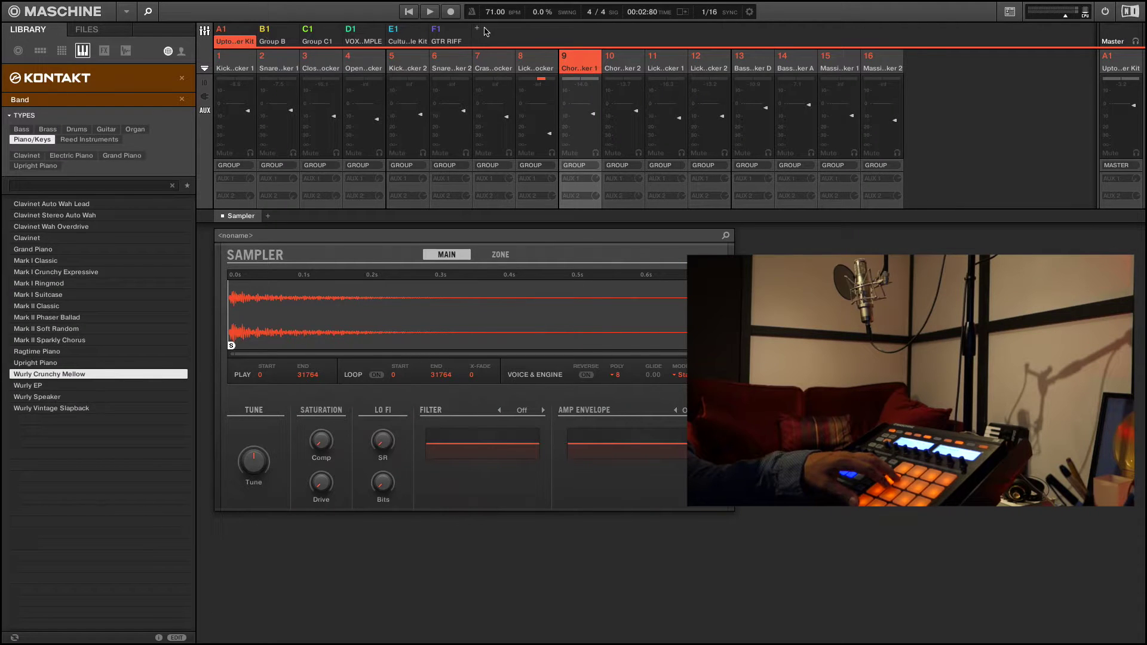
# Rename Group B to 'FX GROUP'.
pyautogui.click(275, 30)
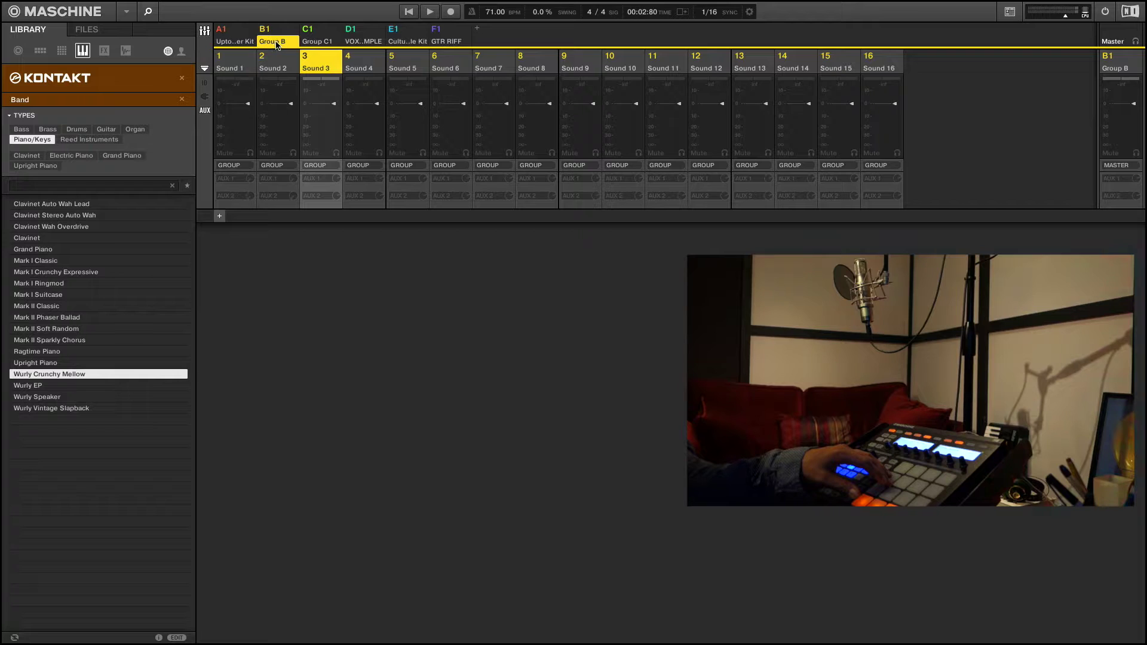
pyautogui.doubleClick(276, 41)
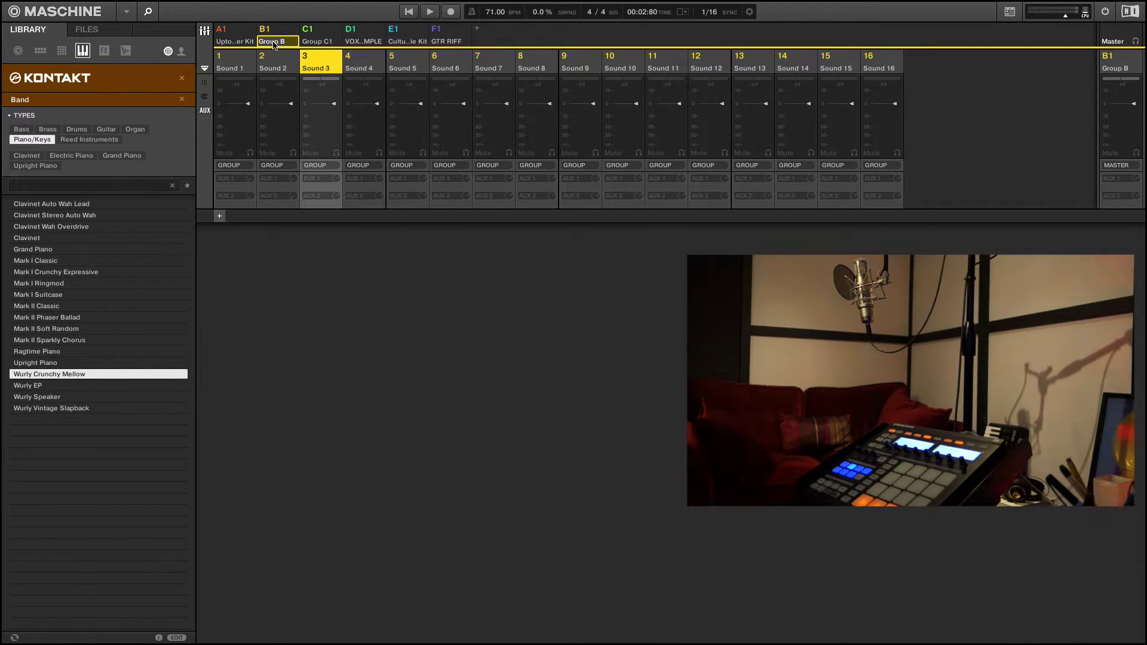
pyautogui.write('FX GROUP')
pyautogui.press('Return')
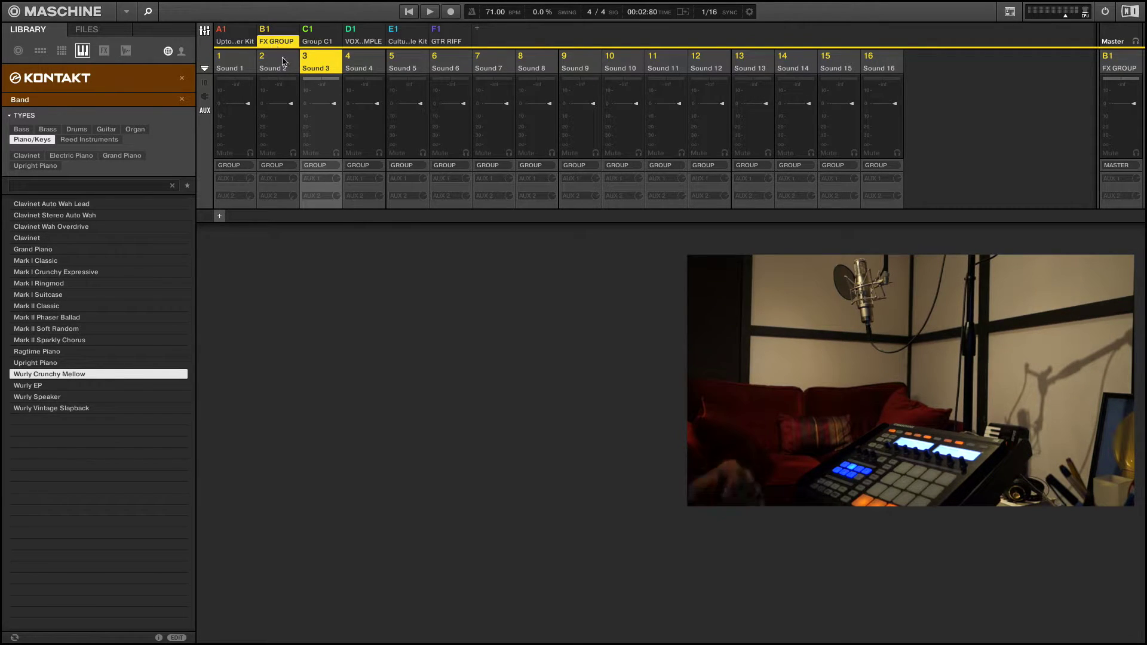
# Select Sound 1 of the FX GROUP.
pyautogui.click(224, 67)
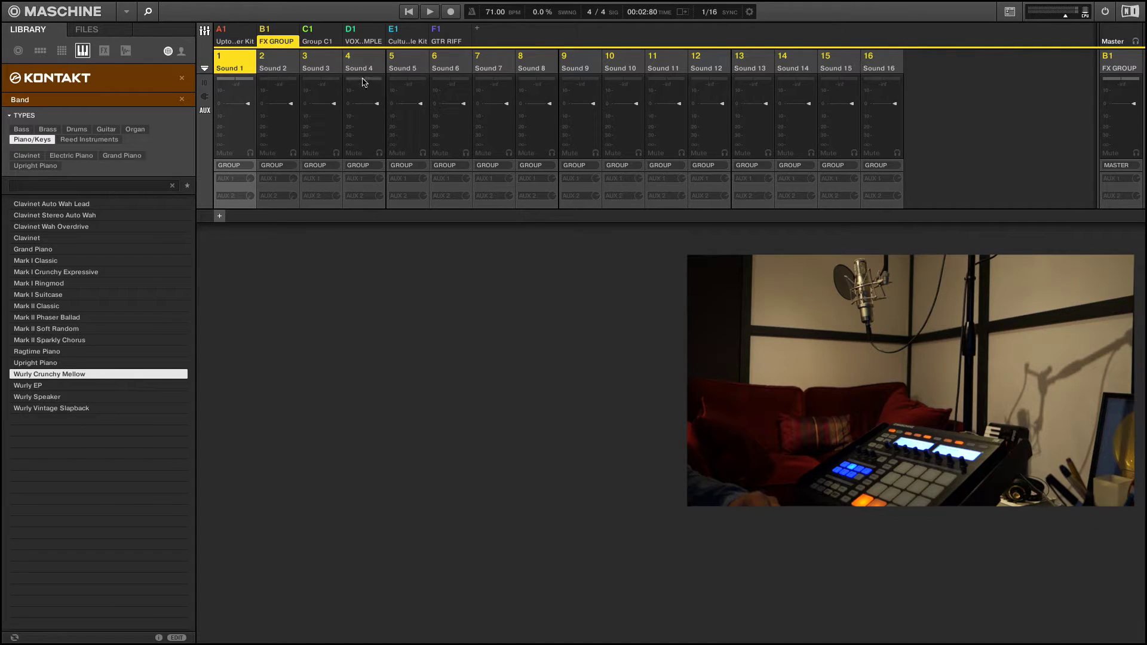
pyautogui.click(279, 58)
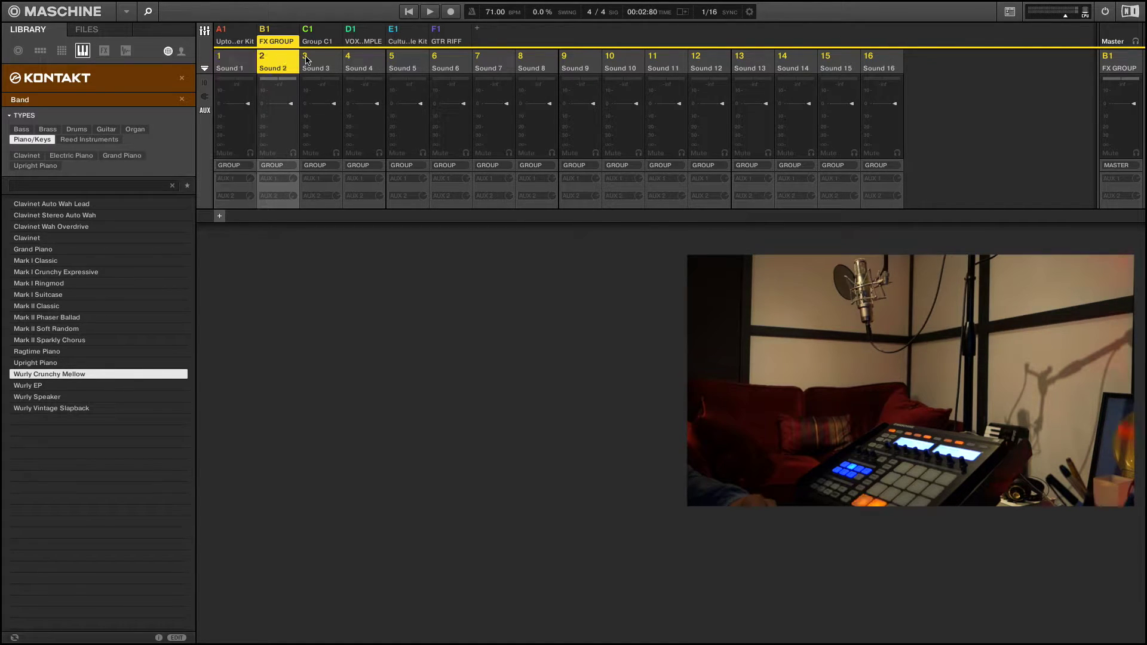
pyautogui.click(231, 62)
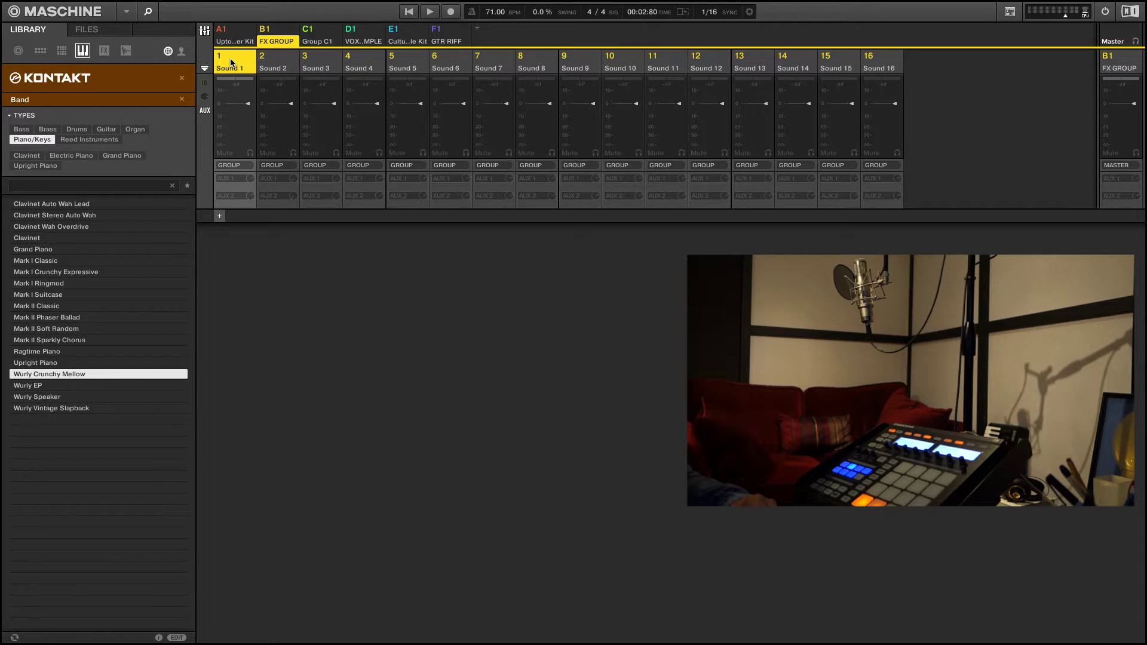
# Load the Internal Reverb onto FX GROUP Sound 1, then go back to group A1.
pyautogui.click(220, 217)
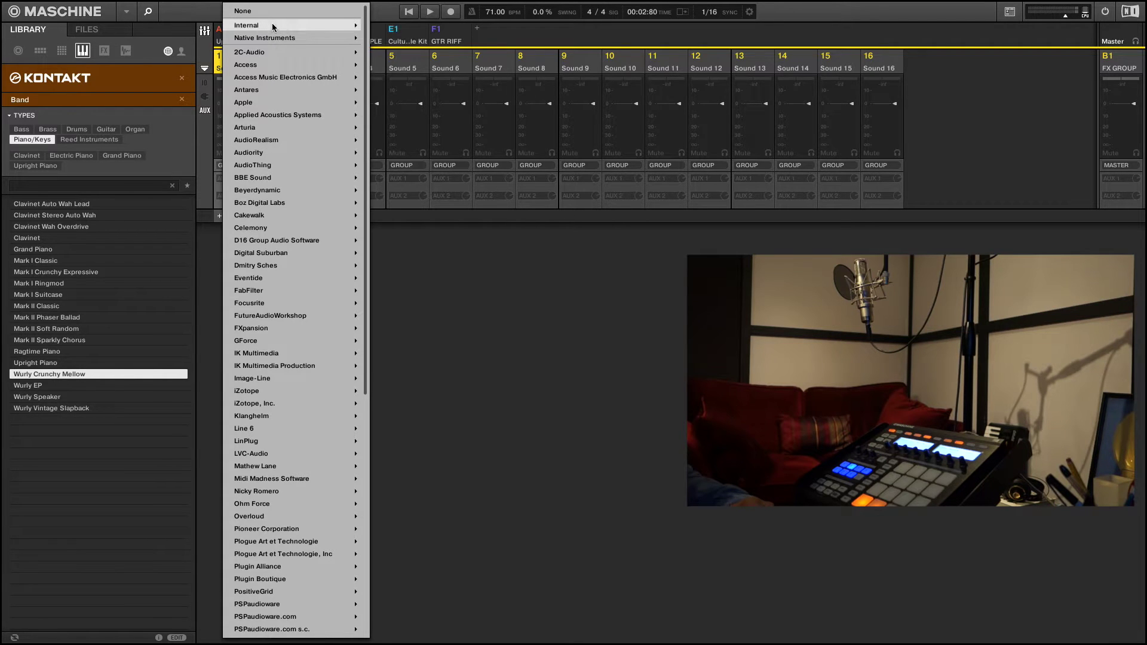
pyautogui.moveTo(273, 27)
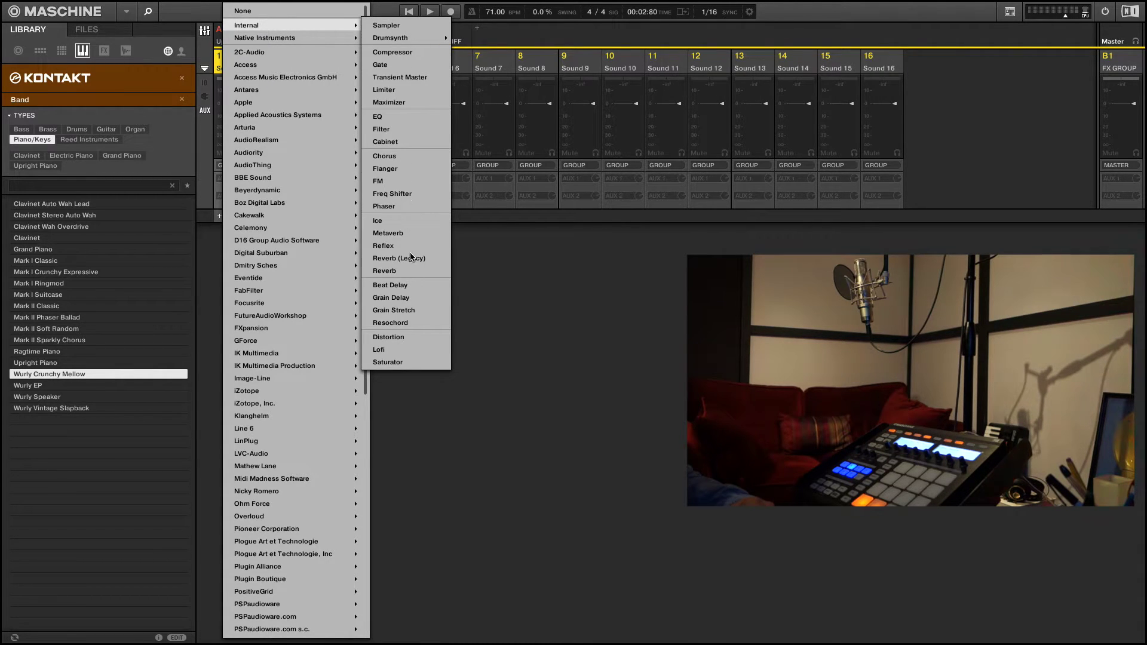
pyautogui.click(405, 273)
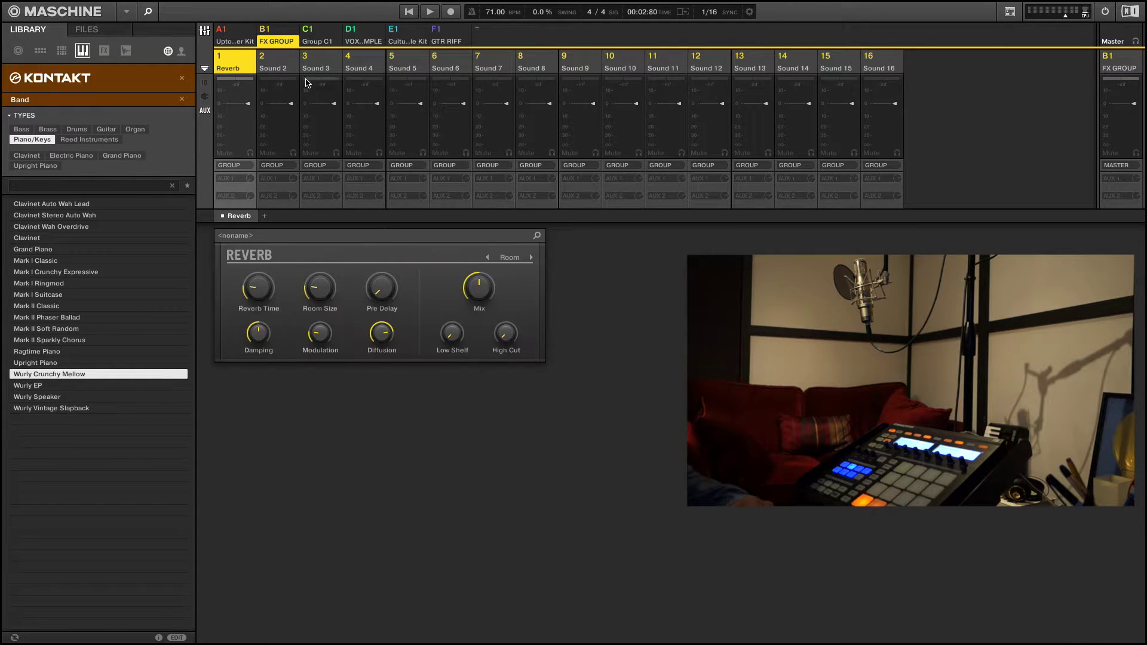
pyautogui.click(233, 34)
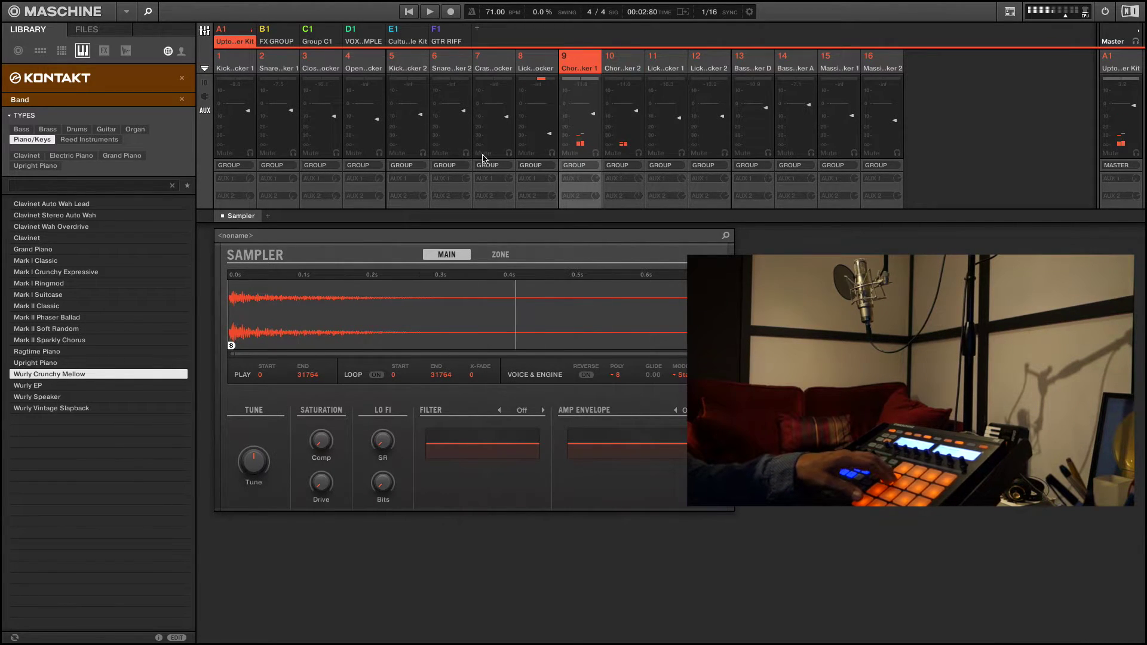
# Set AUX 1 of sounds 9 and 10 to 'B1:S1 - FX GROUP: Reverb'.
pyautogui.click(577, 182)
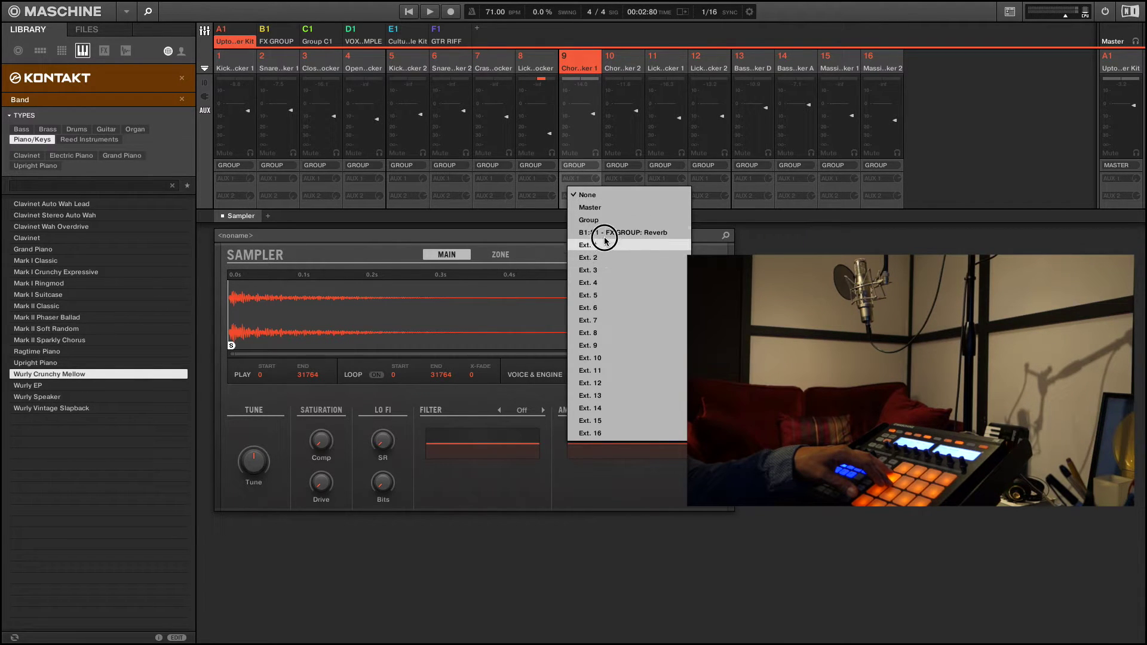
pyautogui.click(655, 234)
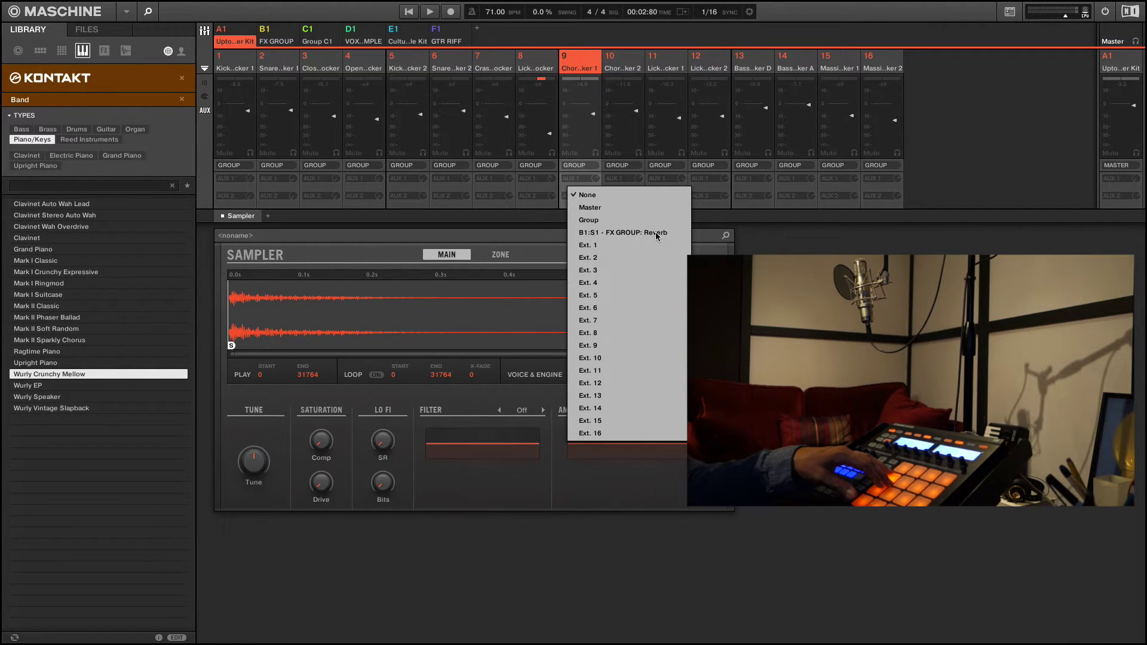
pyautogui.click(622, 180)
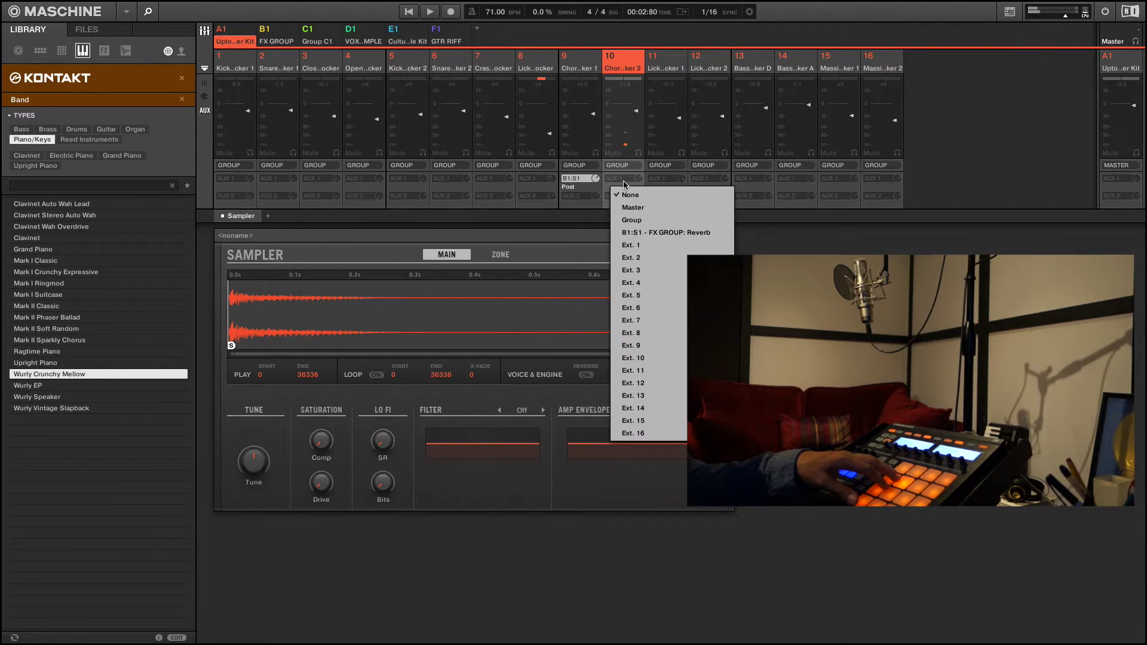
pyautogui.click(634, 233)
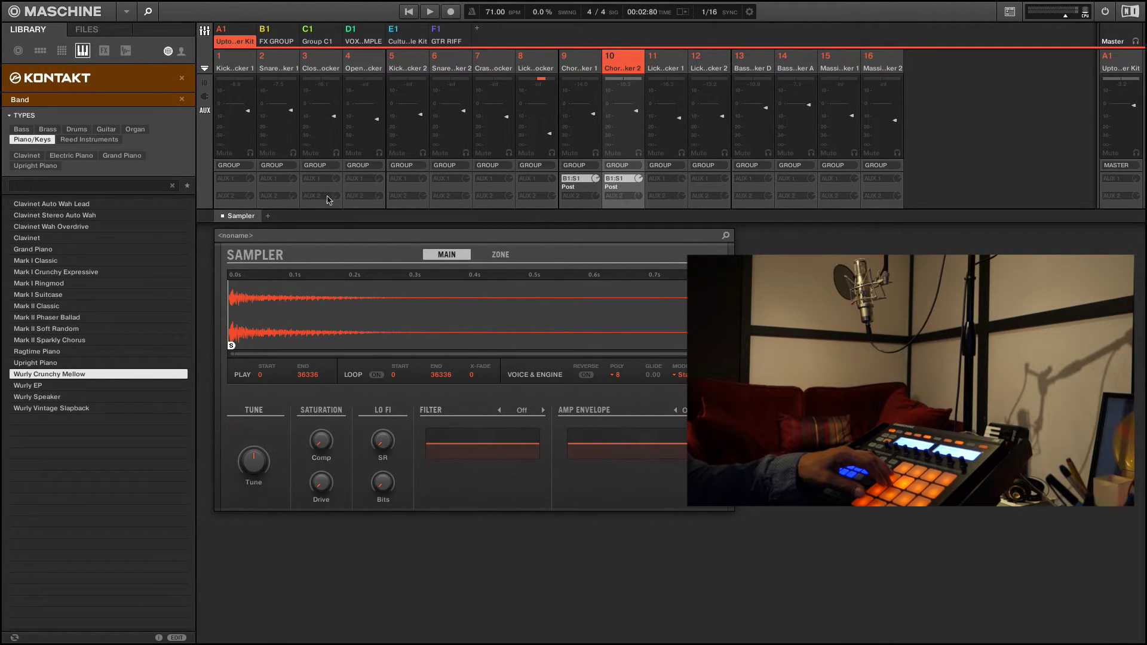
# Add a Beat Delay after the Reverb on FX GROUP Sound 1.
pyautogui.click(280, 34)
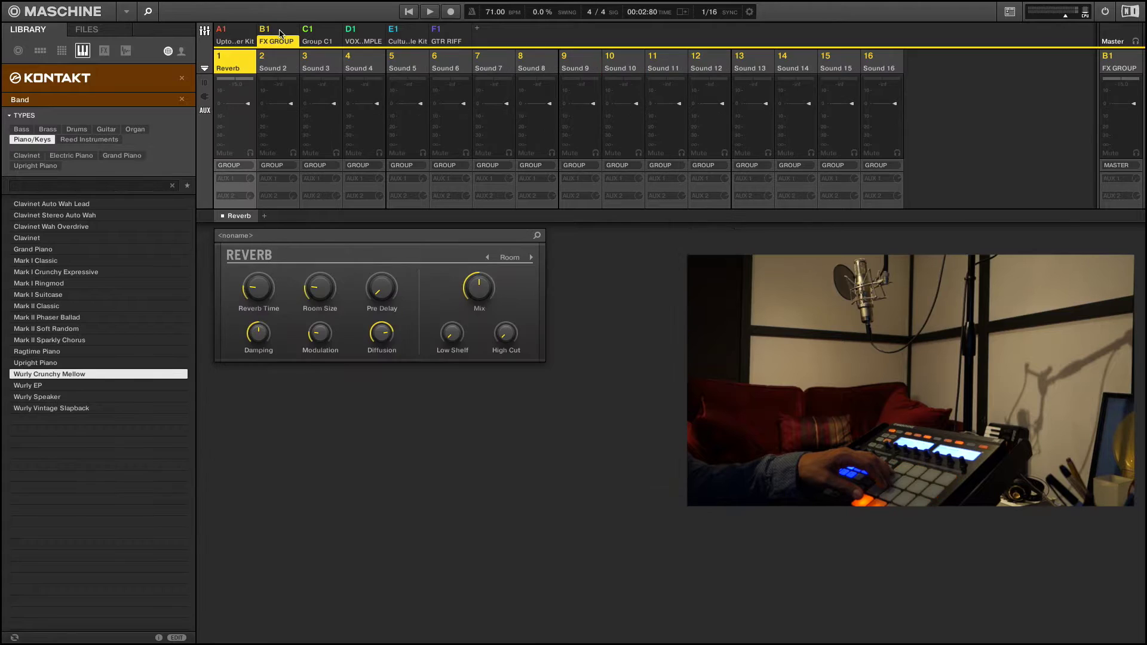
pyautogui.click(264, 216)
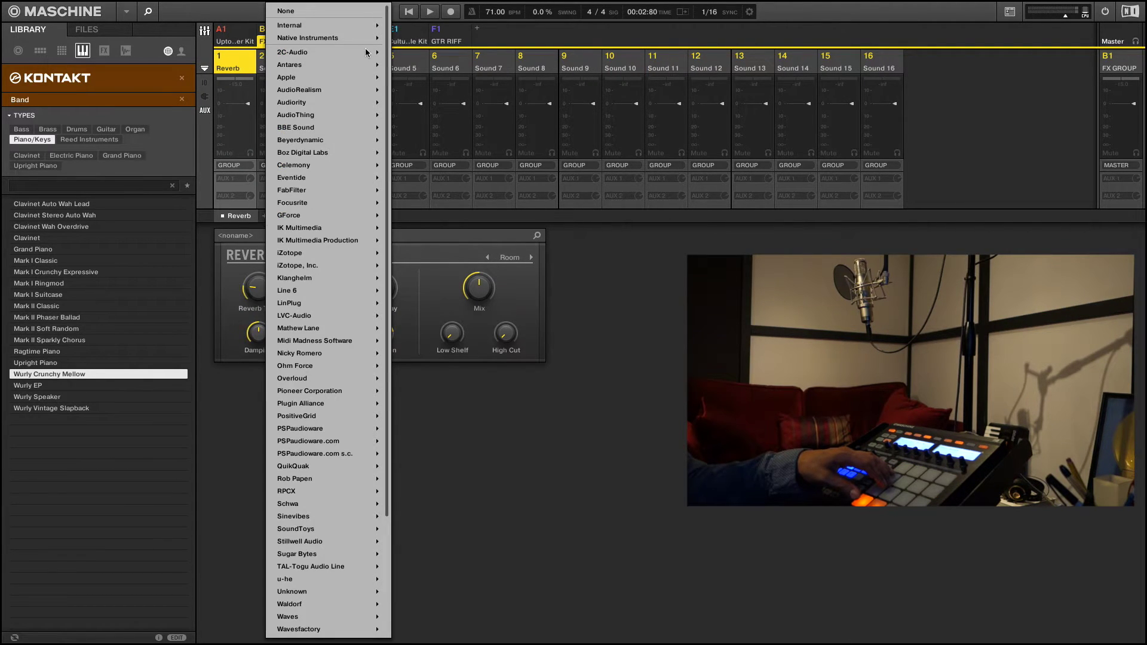
pyautogui.moveTo(310, 27)
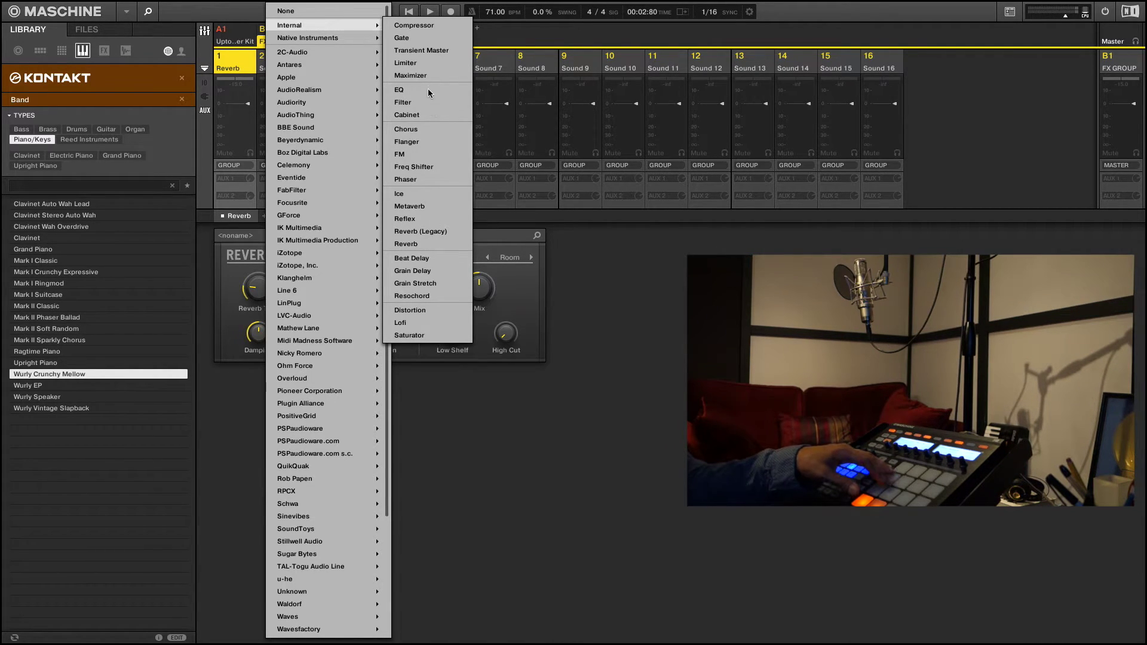
pyautogui.click(425, 260)
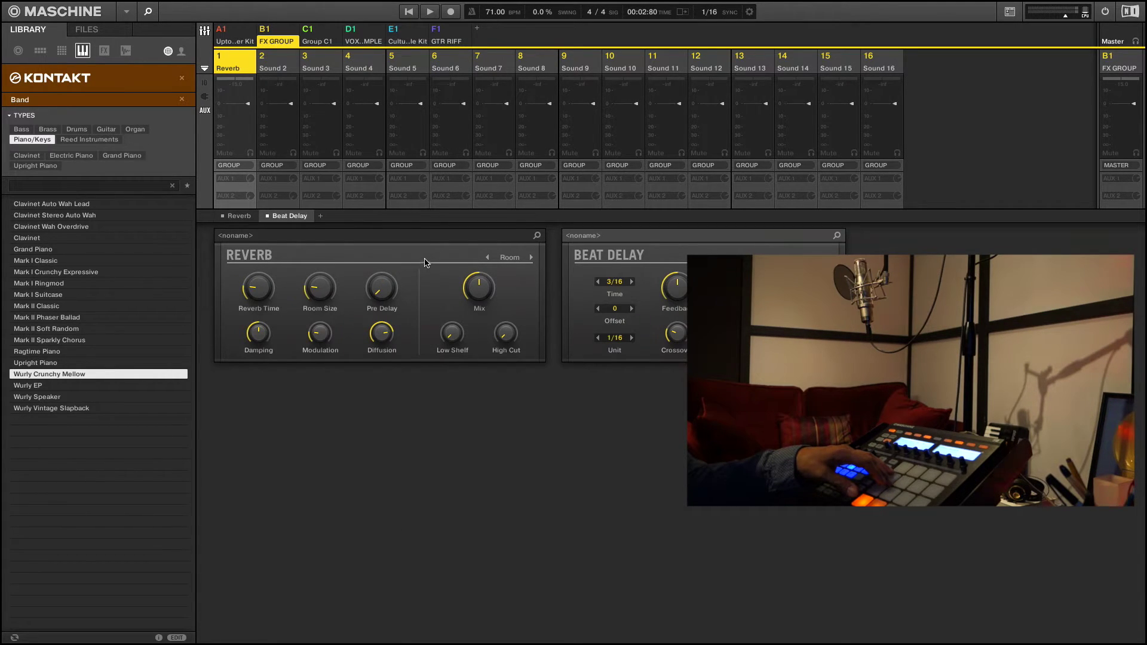
# Set Sound 1's Beat Delay slot to None and load Beat Delay onto Sound 2 instead.
pyautogui.click(285, 71)
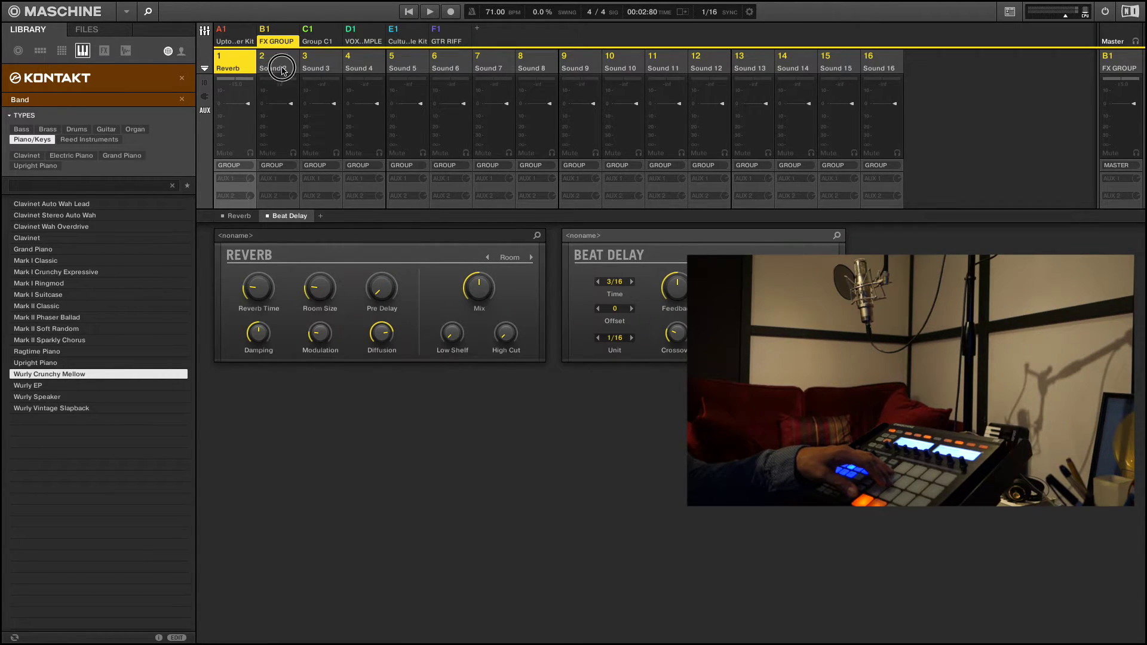
pyautogui.click(249, 63)
pyautogui.click(292, 218)
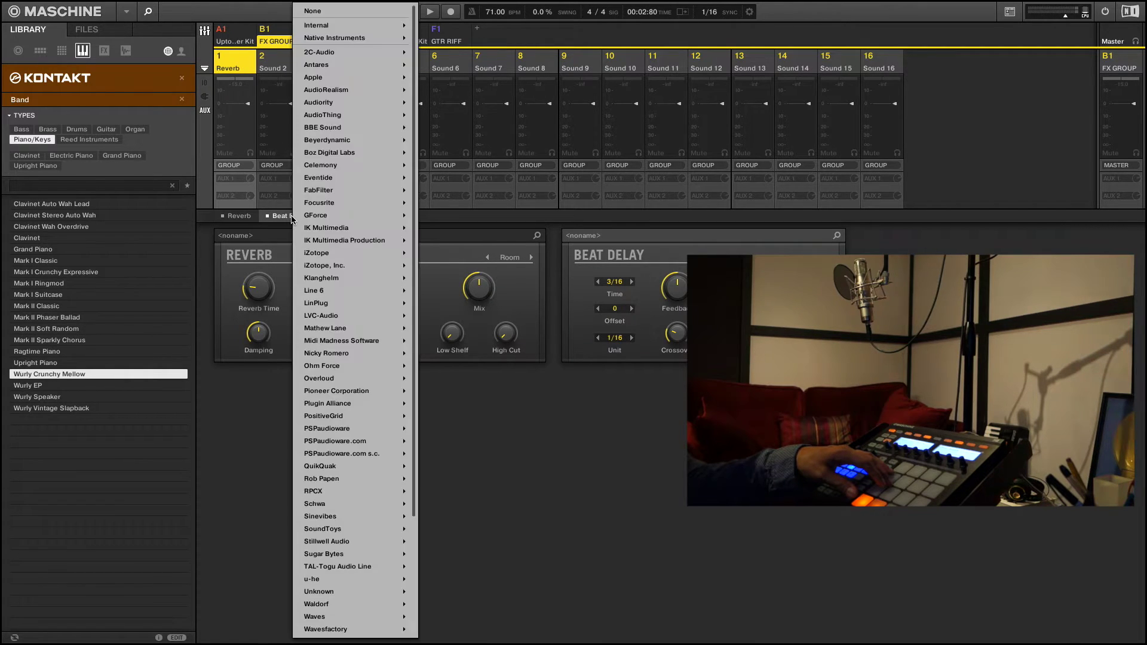
pyautogui.click(331, 12)
pyautogui.click(275, 62)
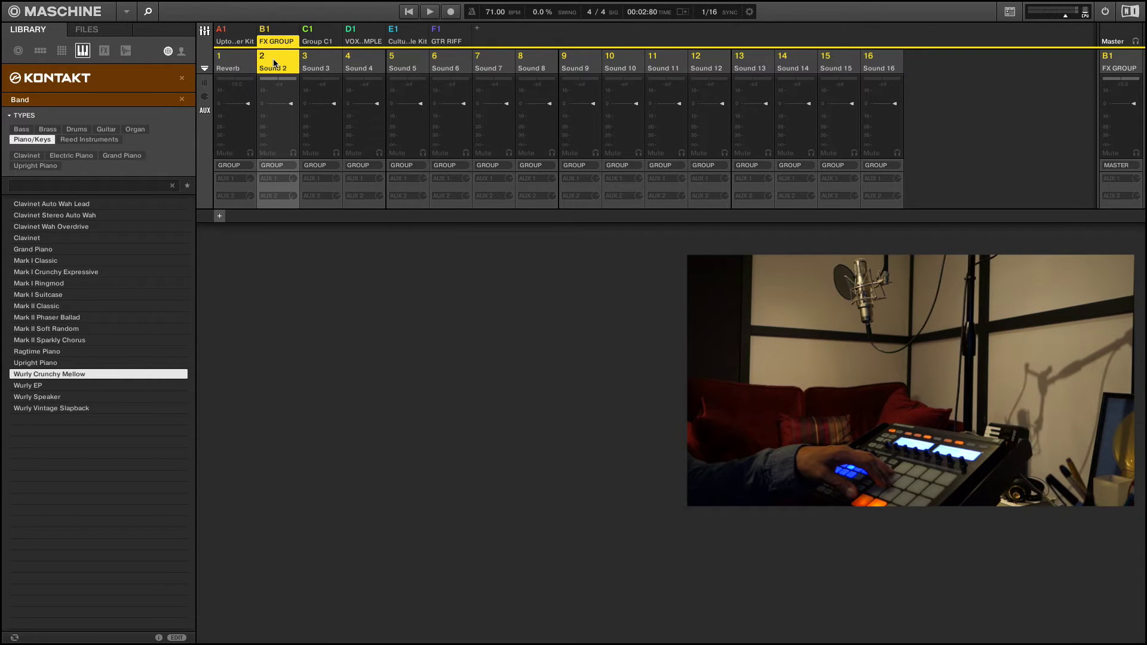
pyautogui.click(219, 216)
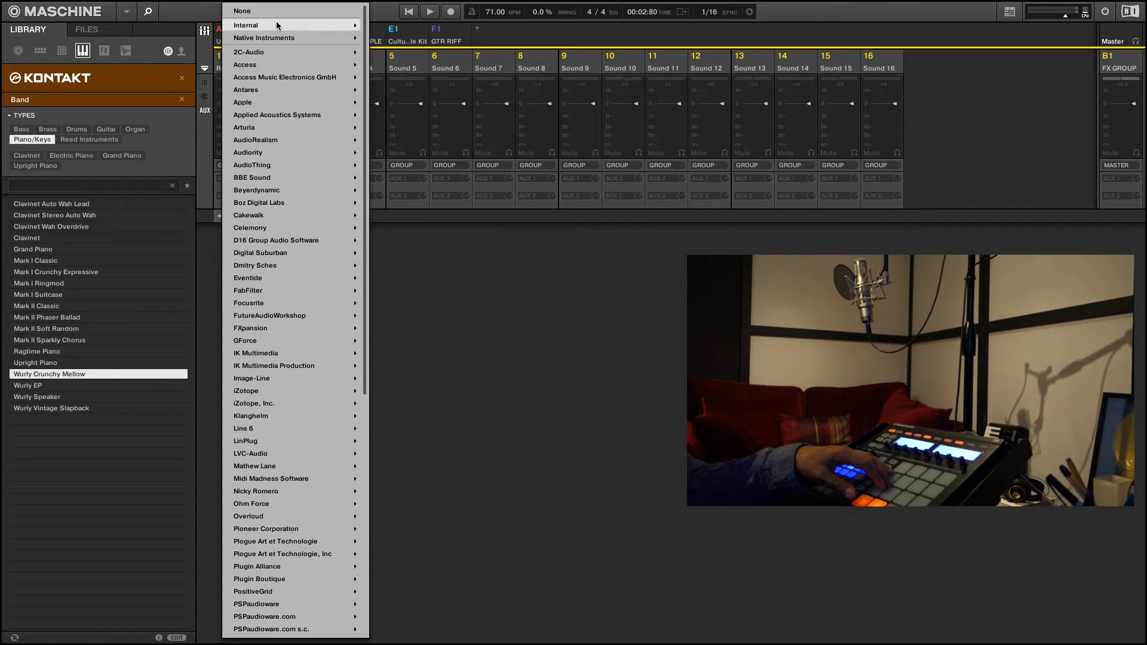
pyautogui.click(398, 287)
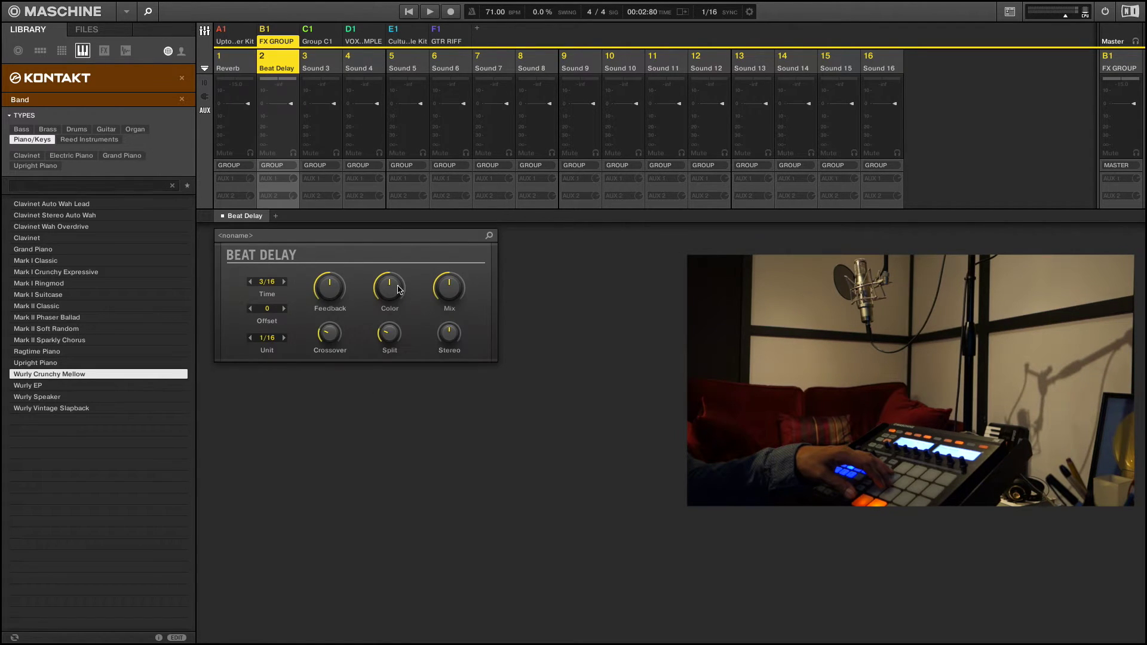
# In group A1, set AUX 2 of sounds 9 and 10 to 'B1:S2 - FX GROUP: Beat Delay'.
pyautogui.click(239, 32)
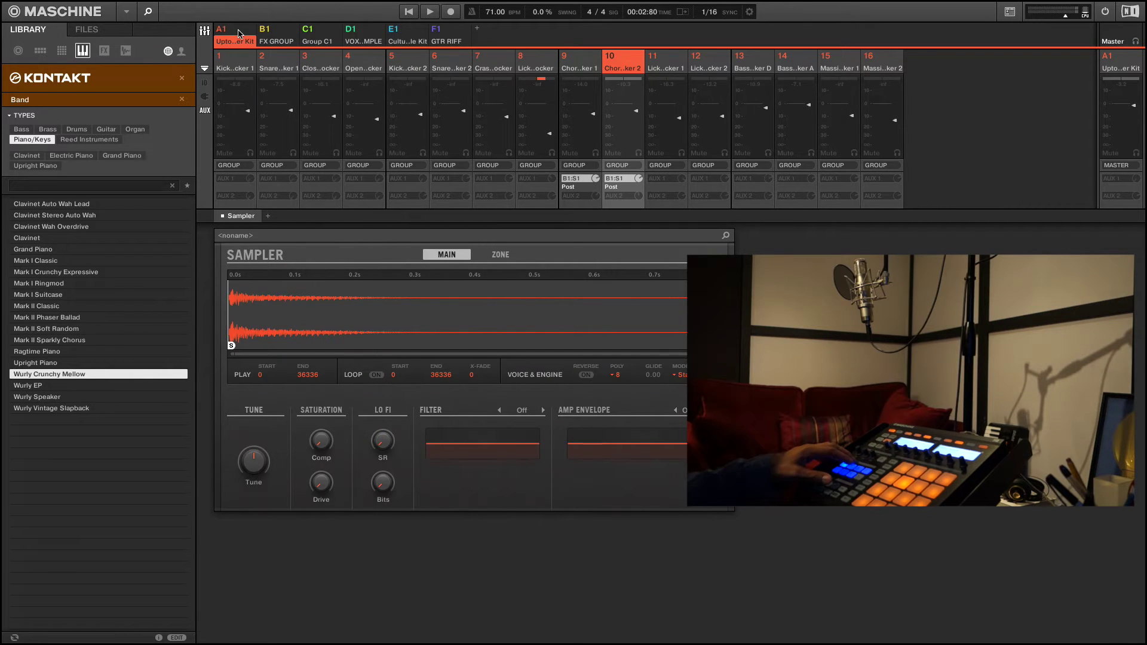
pyautogui.click(581, 197)
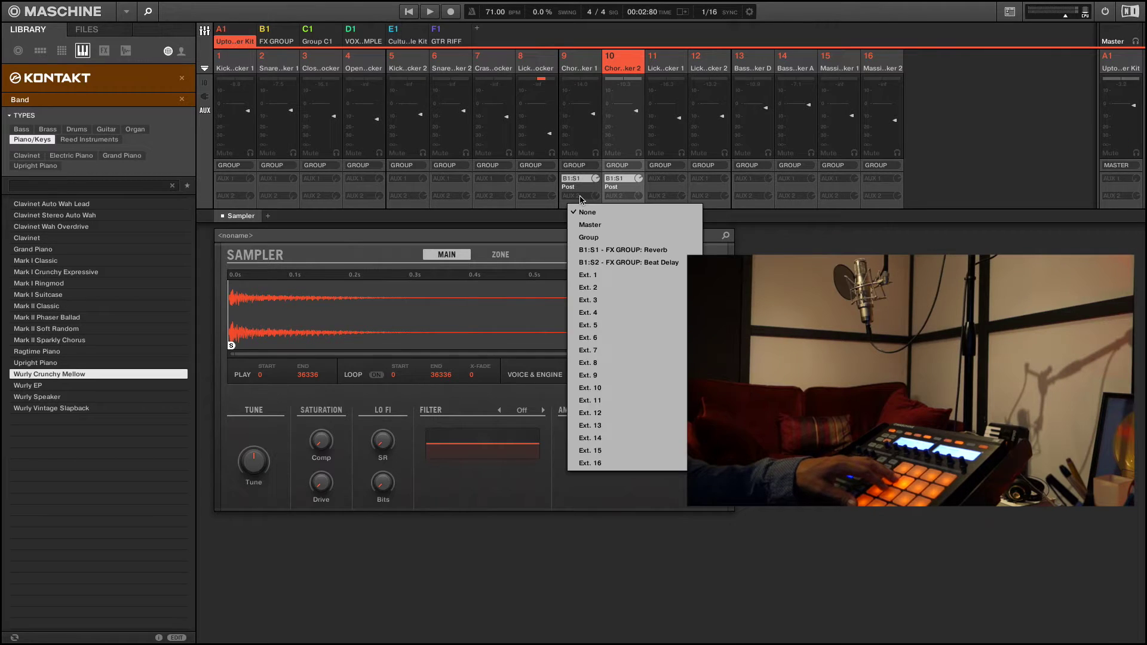
pyautogui.click(611, 263)
pyautogui.click(618, 196)
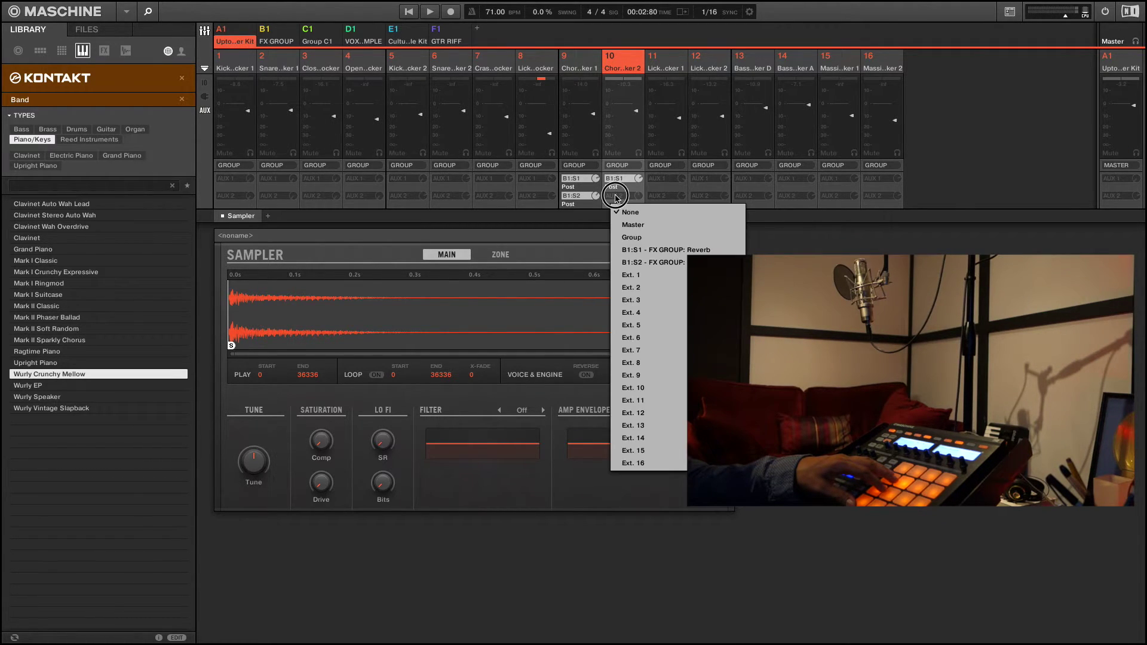
pyautogui.click(630, 264)
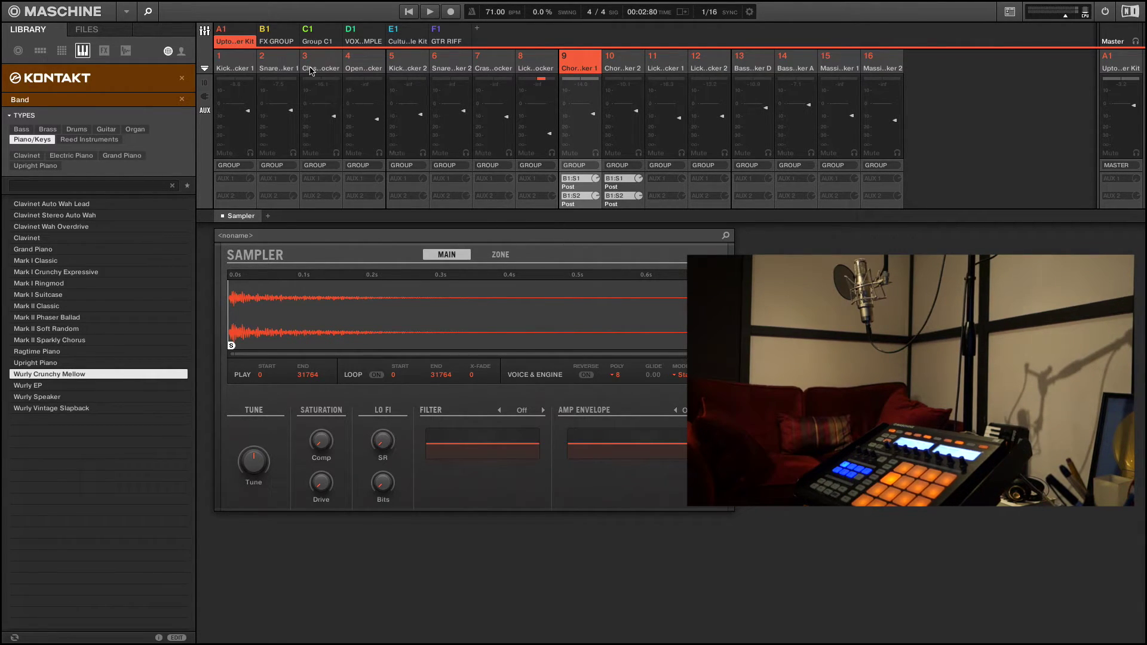
# Check the FX GROUP's Beat Delay sound and finish with FX GROUP selected.
pyautogui.click(287, 37)
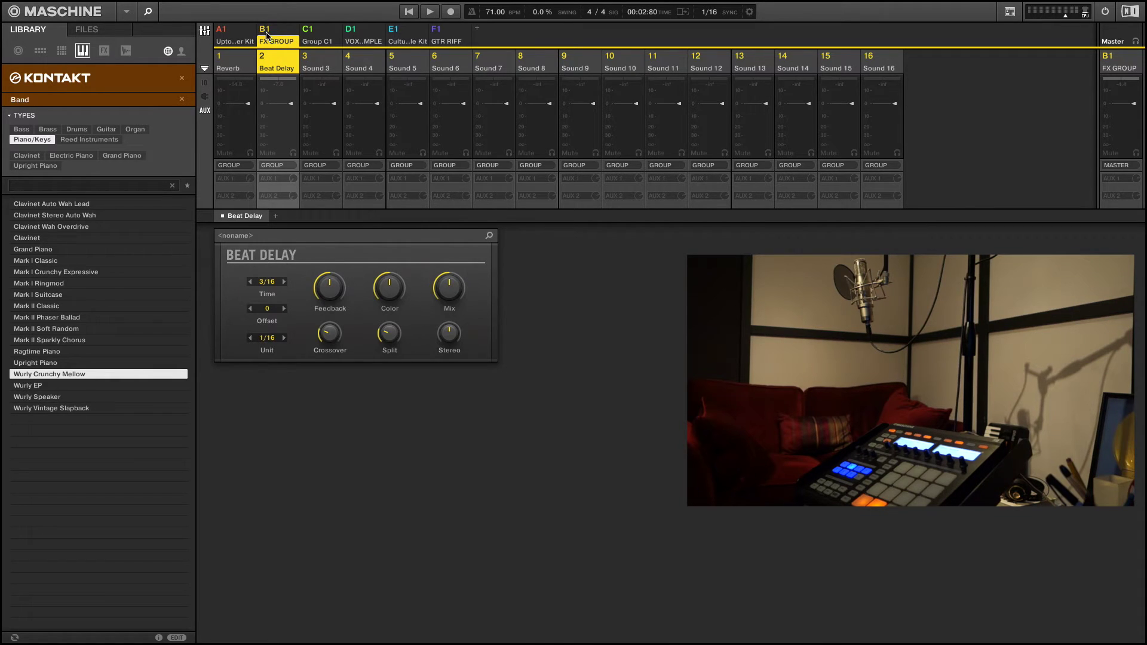
pyautogui.click(236, 34)
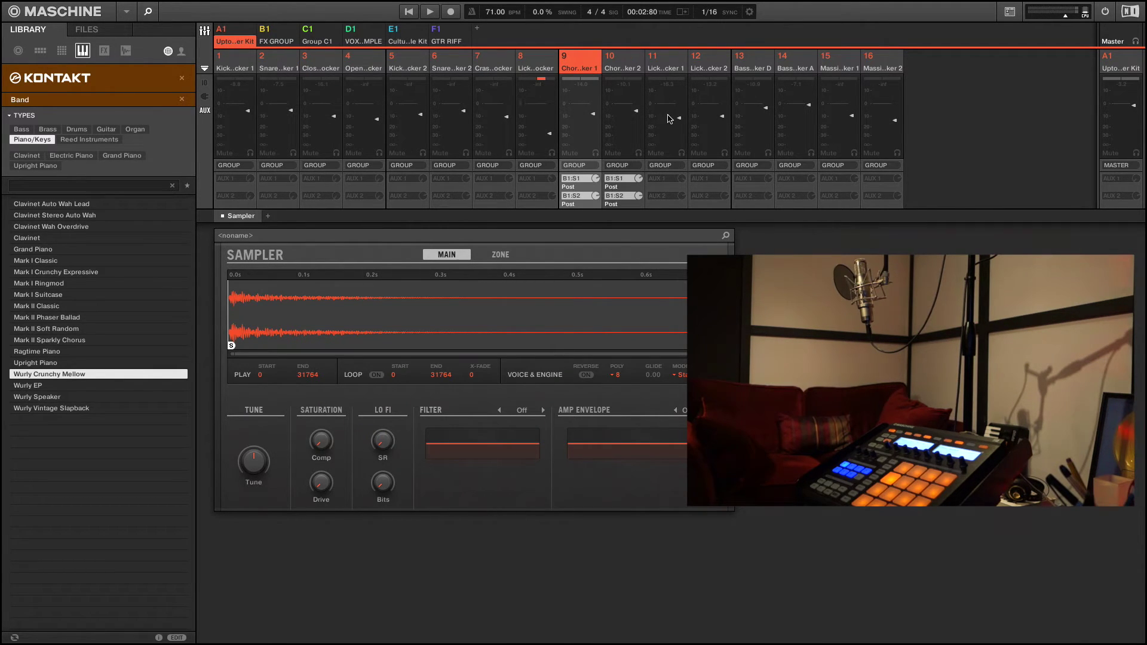
pyautogui.click(273, 29)
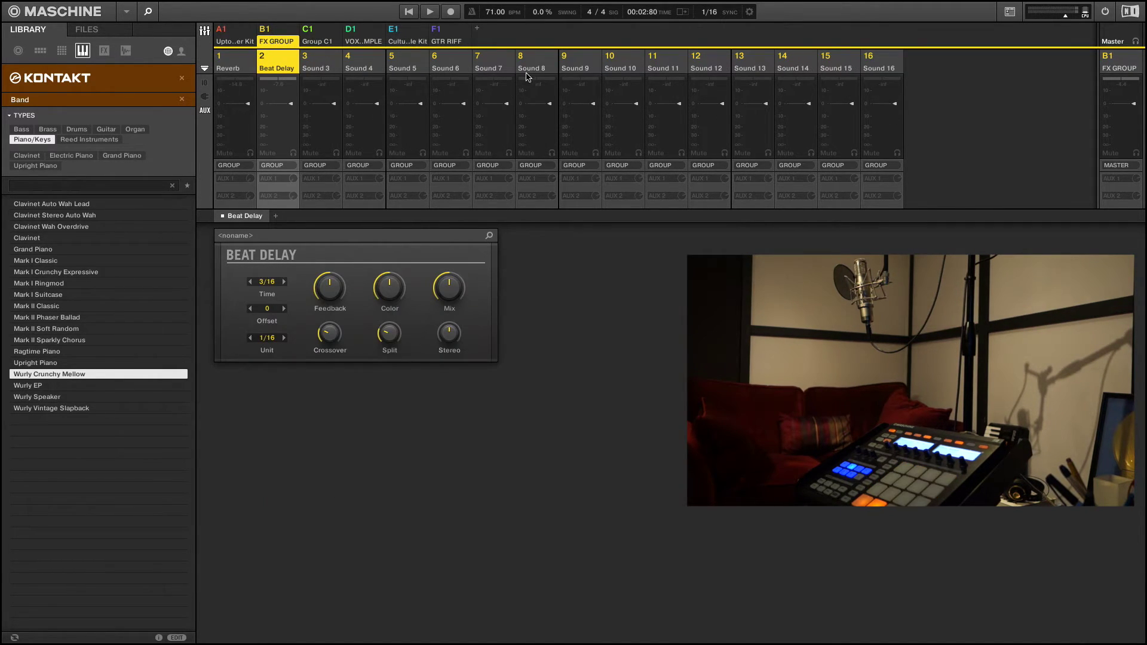
# On empty Sound 3, load Internal Beat Delay, then Metaverb, then Distortion in sequence.
pyautogui.click(325, 67)
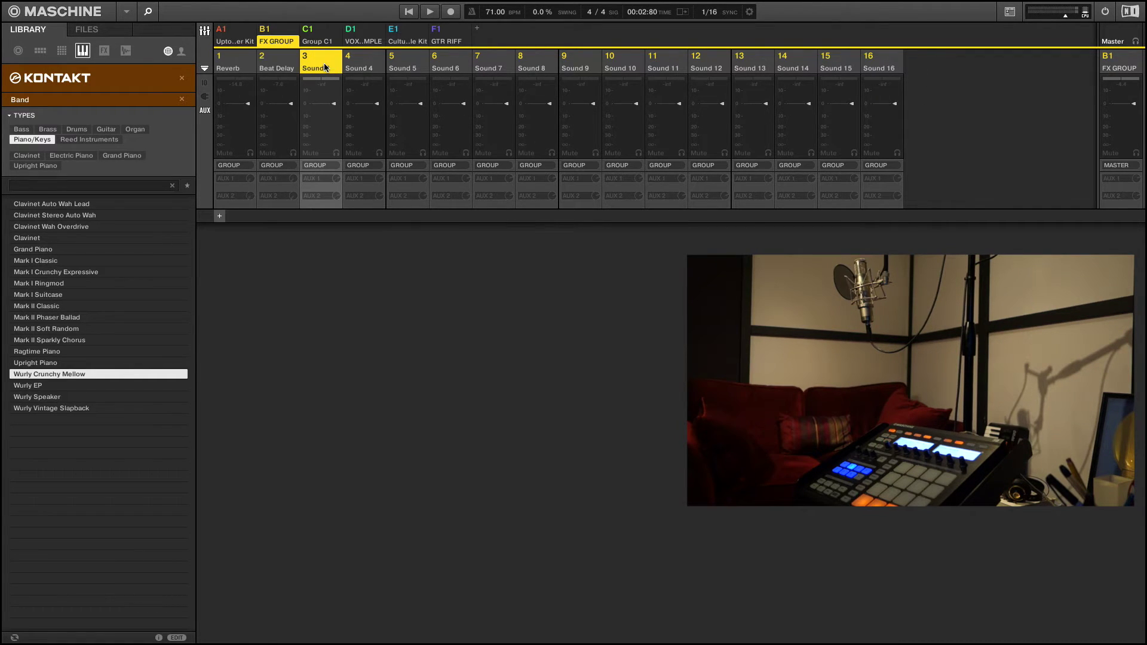
pyautogui.click(220, 217)
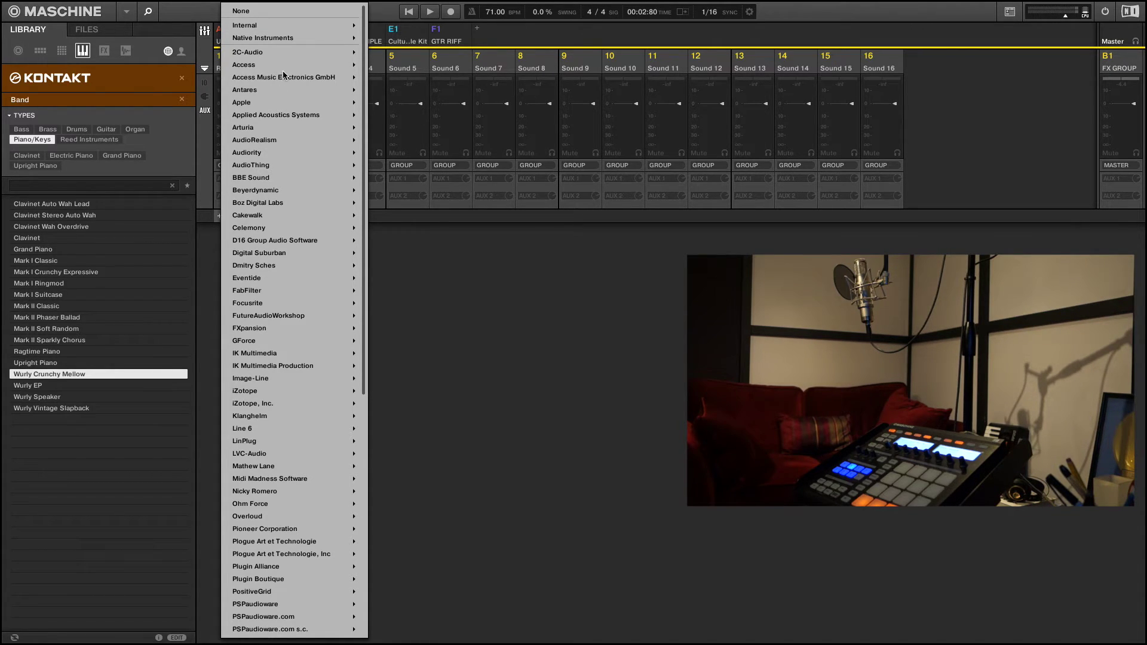
pyautogui.moveTo(281, 29)
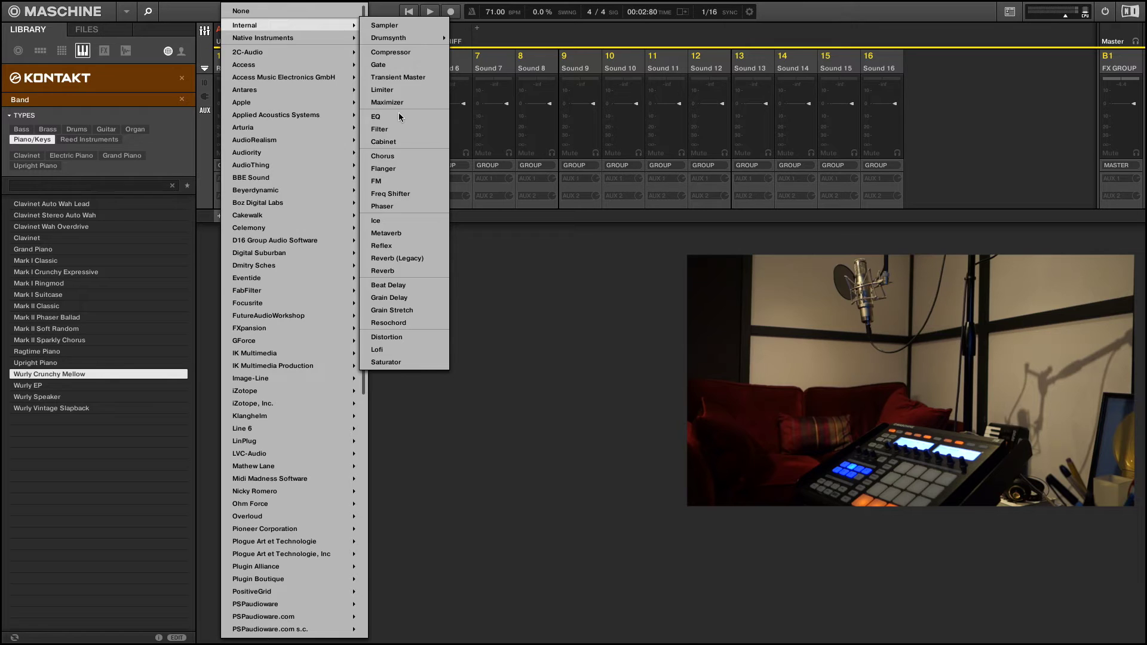
pyautogui.click(404, 286)
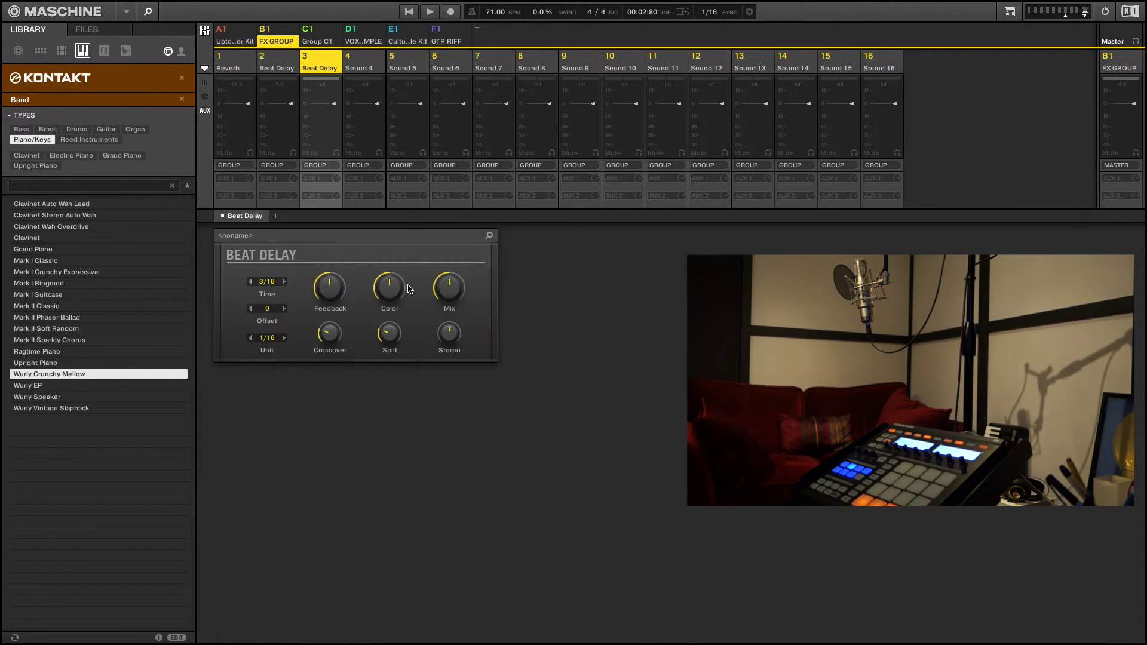
pyautogui.click(278, 216)
pyautogui.moveTo(321, 25)
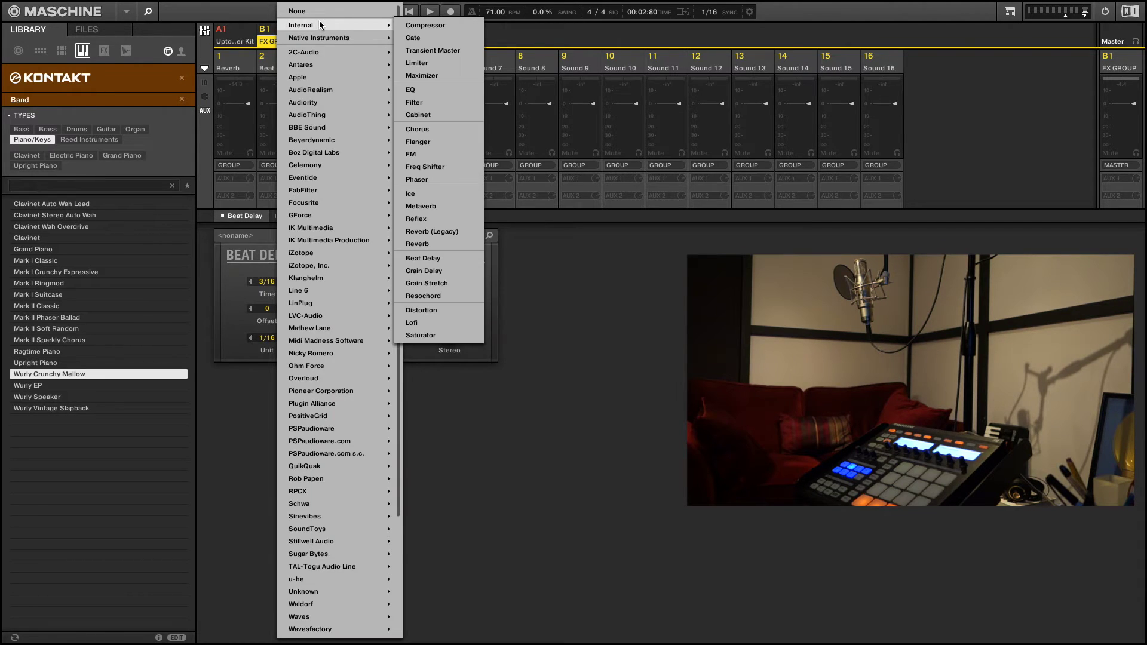
pyautogui.click(448, 212)
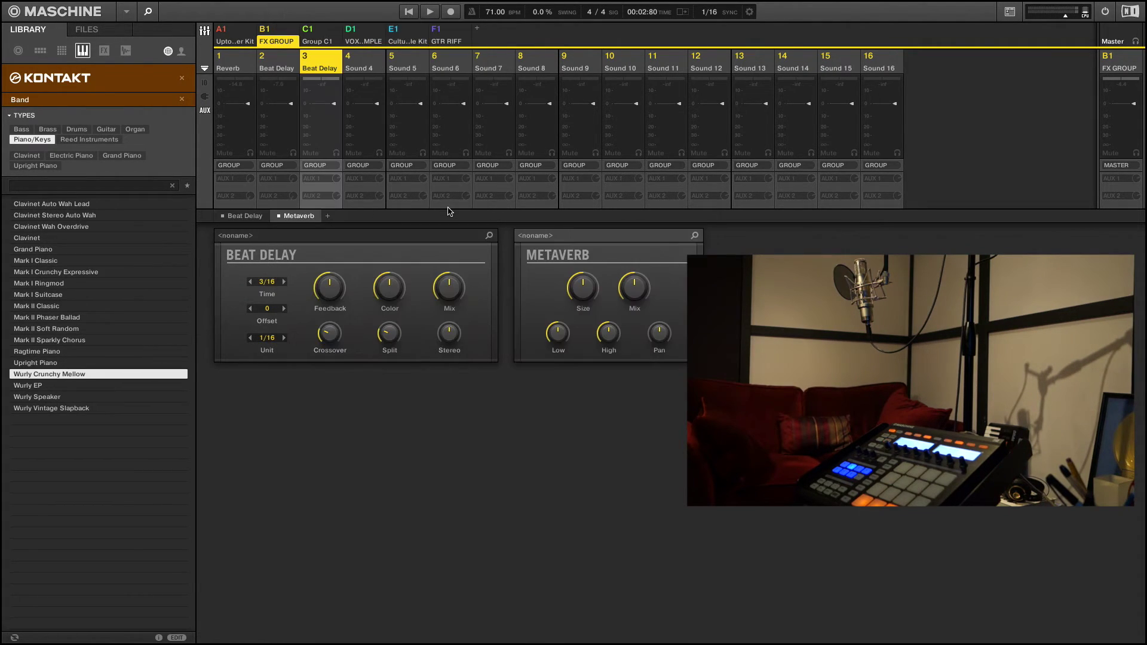
pyautogui.click(327, 218)
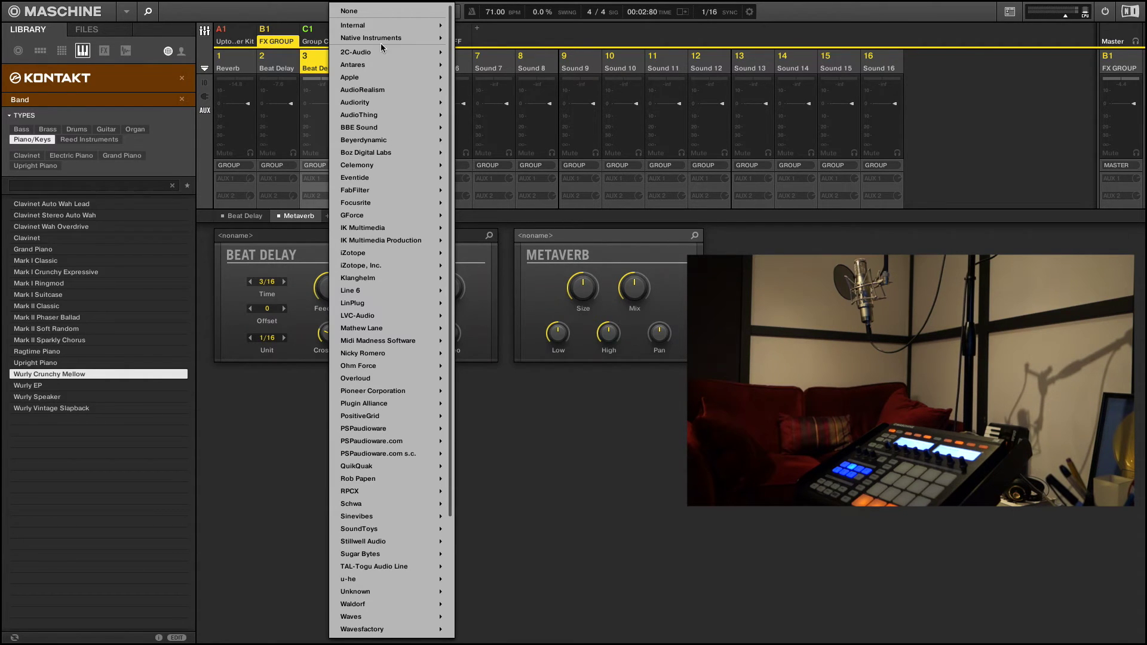
pyautogui.moveTo(381, 24)
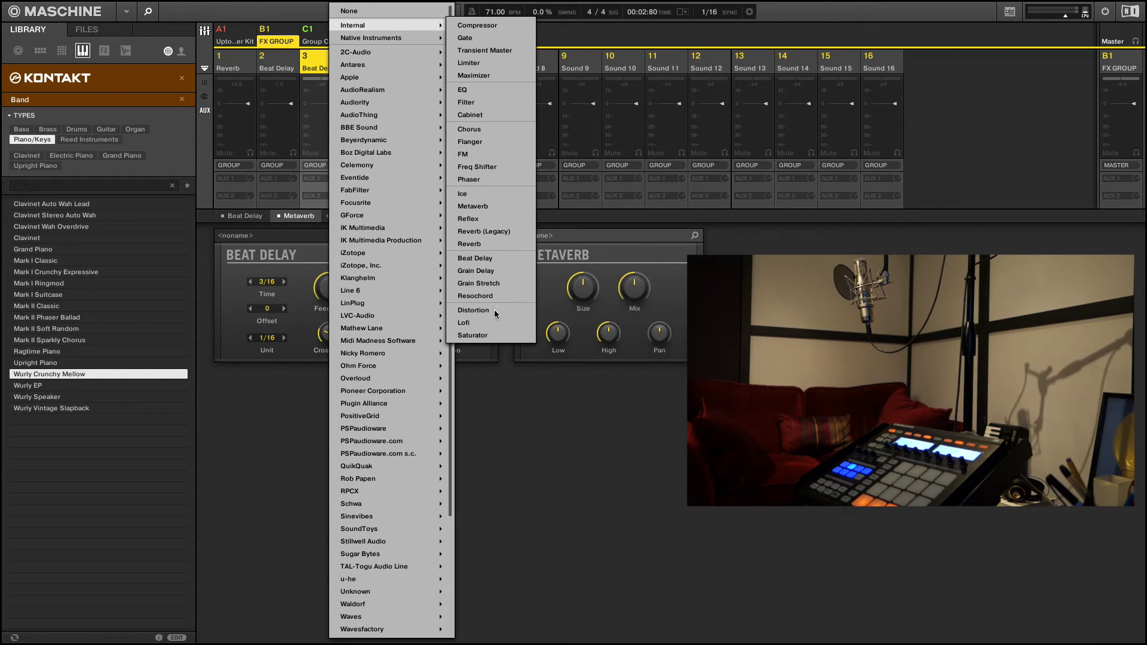
pyautogui.click(473, 310)
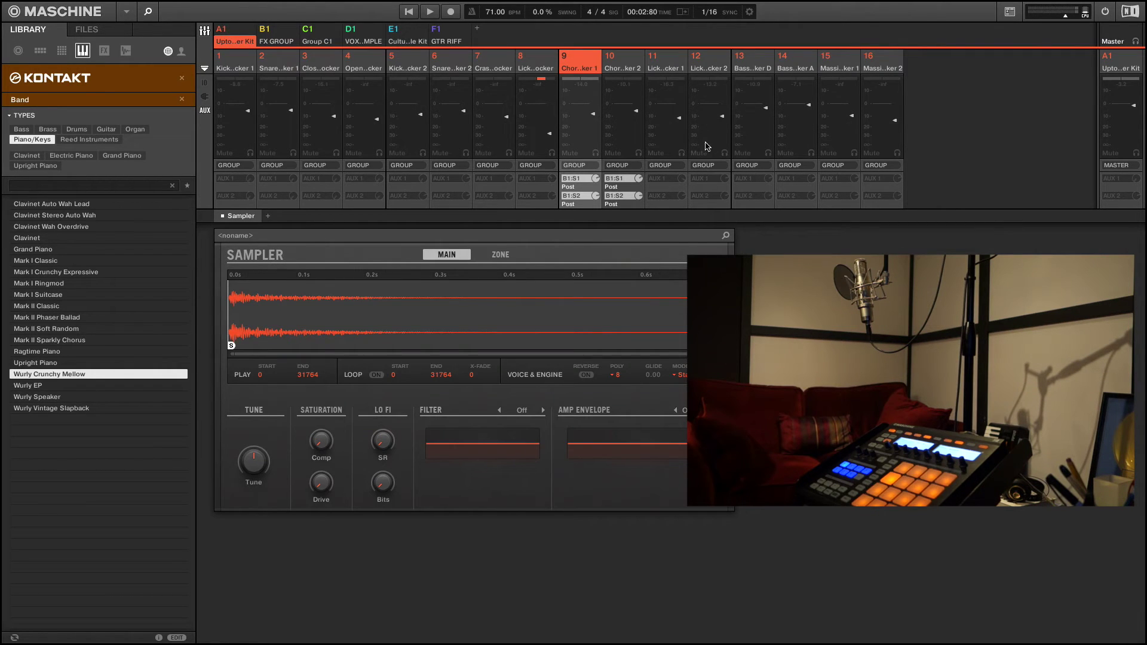
pyautogui.click(625, 197)
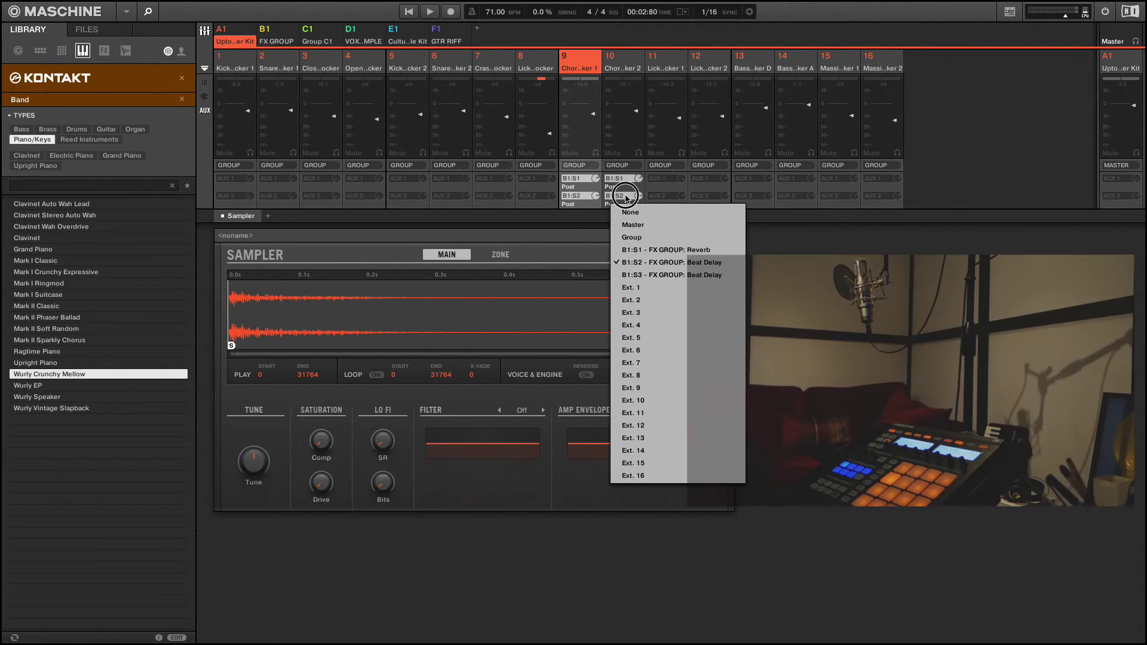
pyautogui.click(665, 276)
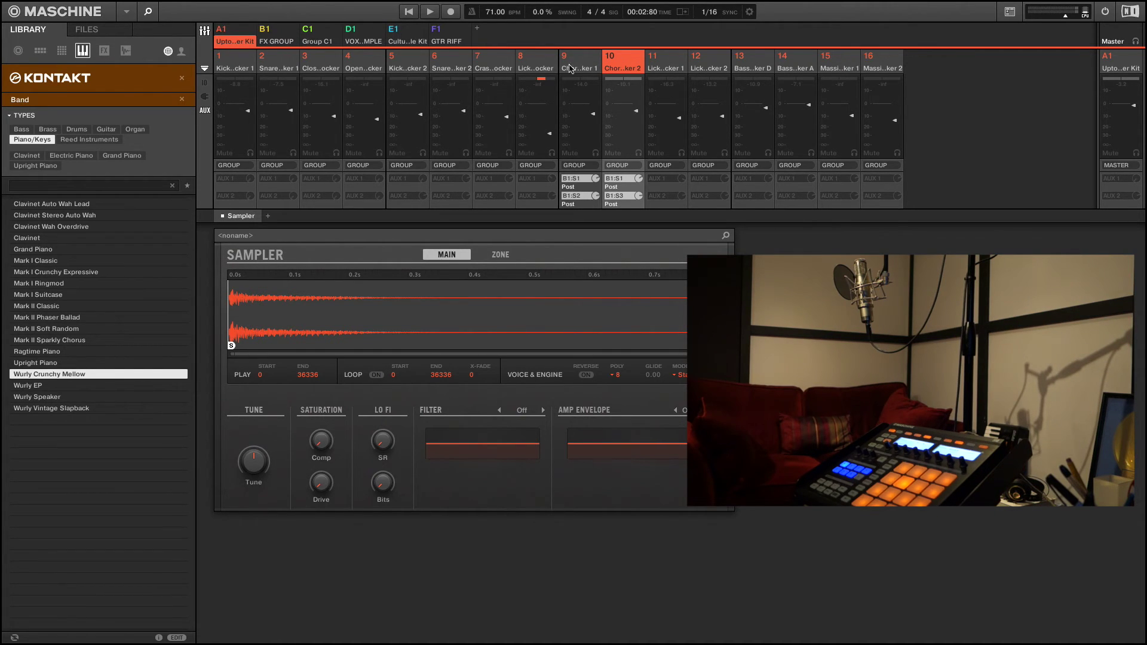
pyautogui.click(626, 199)
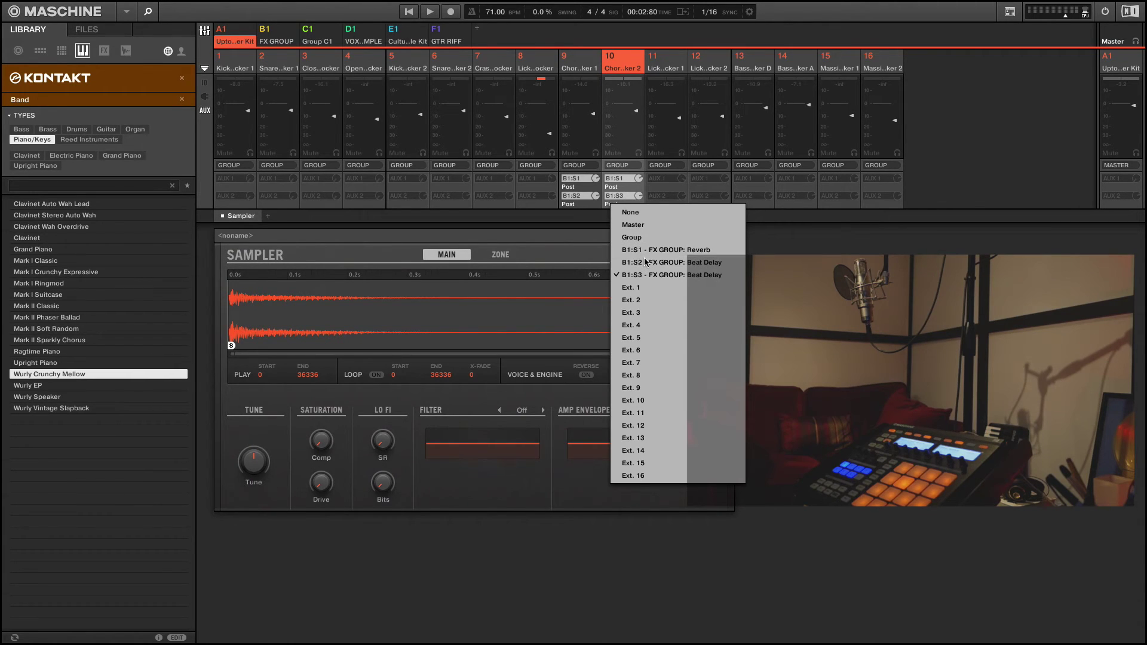
pyautogui.click(645, 262)
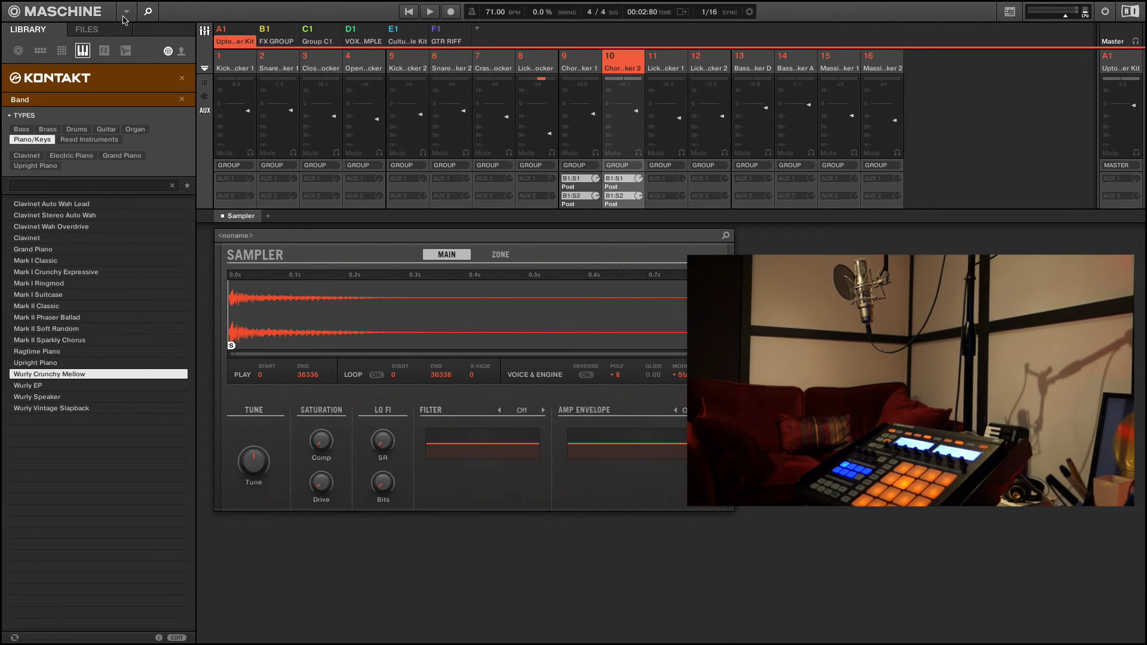
# Toggle the Mixer off to show the arranger with Island Vibe2 scenes and pattern editor.
pyautogui.click(202, 31)
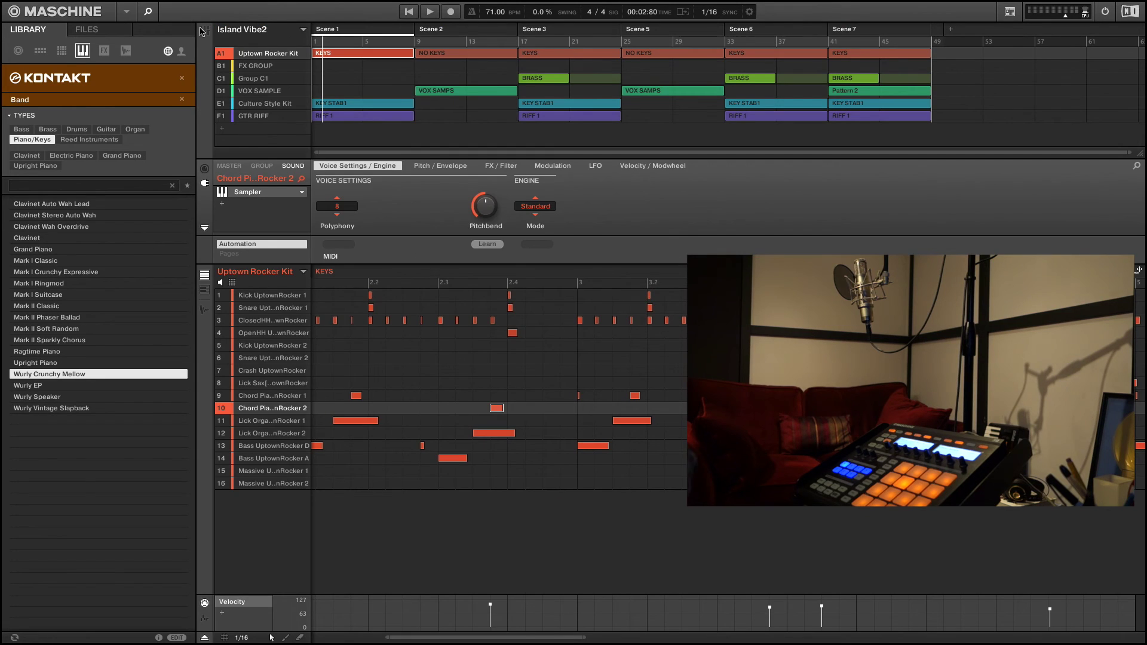